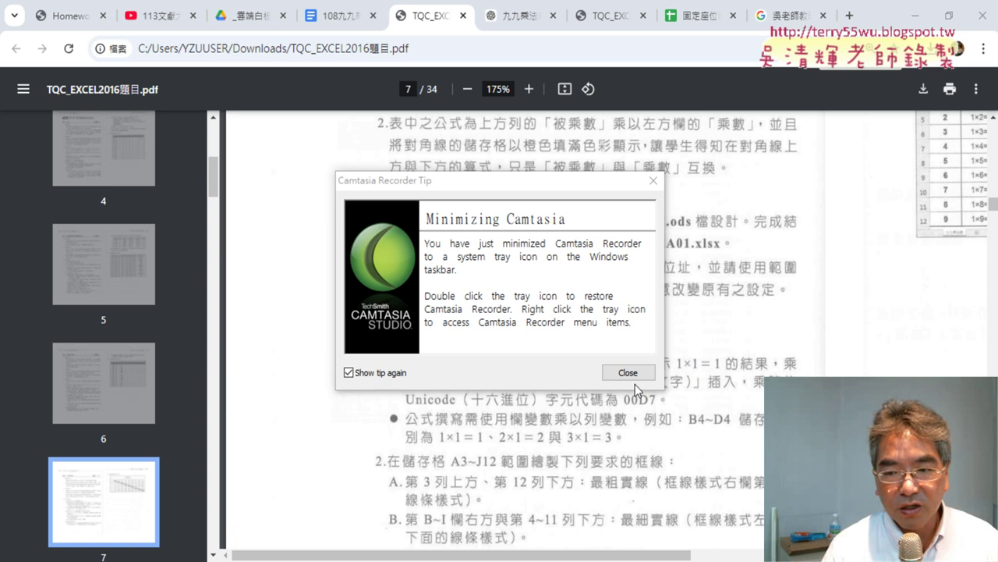
# Dismiss the Camtasia tip and minimize the Chrome exam PDF to bring up the EXD01 workbook
pyautogui.click(631, 373)
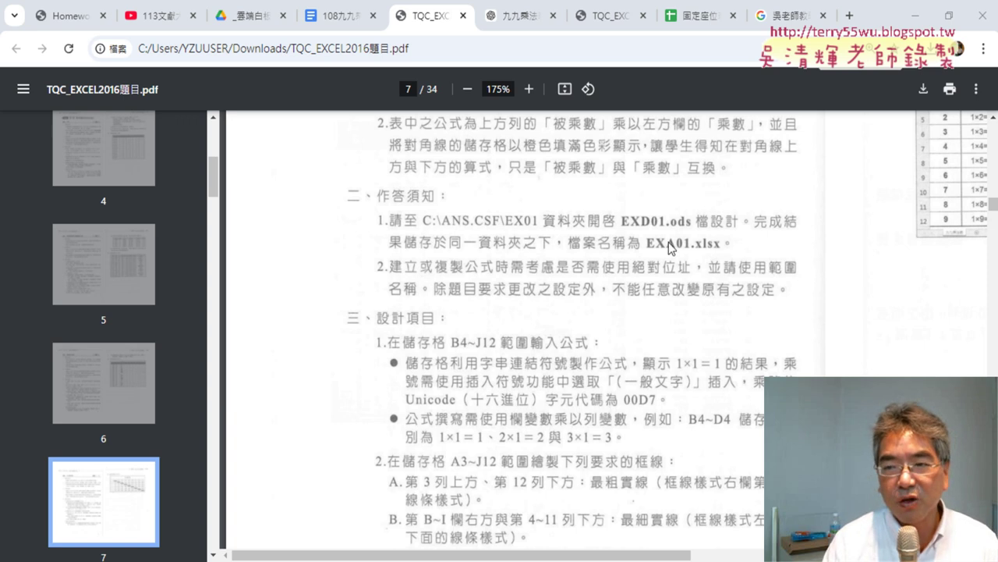
pyautogui.click(911, 13)
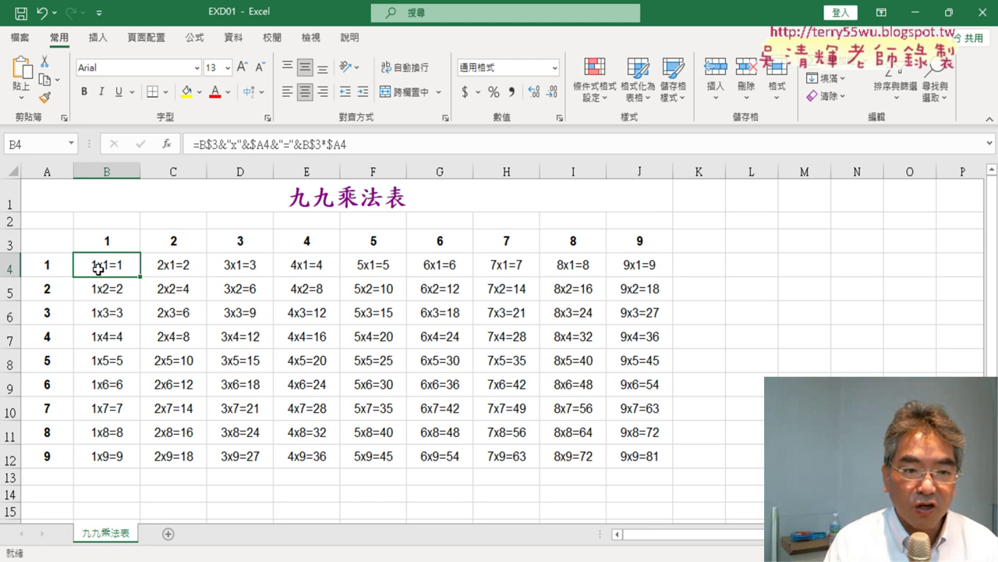
# With cell L4 selected, open the Symbol dialog and select its character code field
pyautogui.click(750, 270)
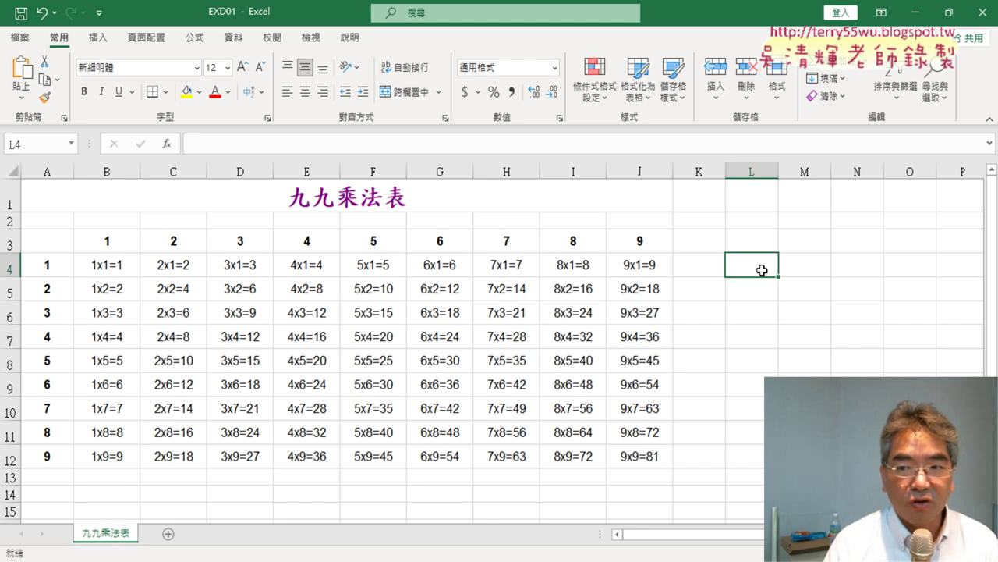
pyautogui.click(98, 39)
pyautogui.click(819, 94)
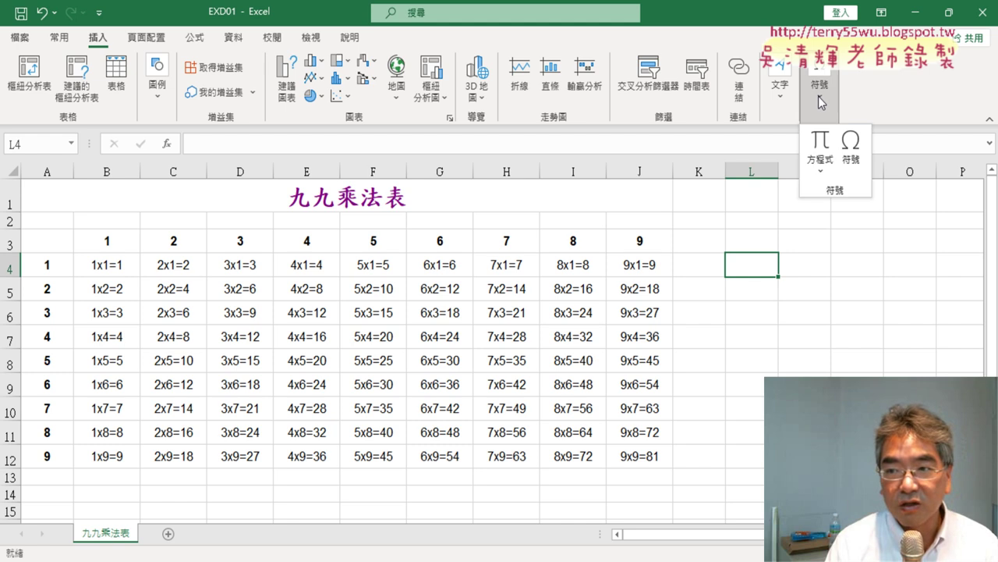
pyautogui.click(851, 141)
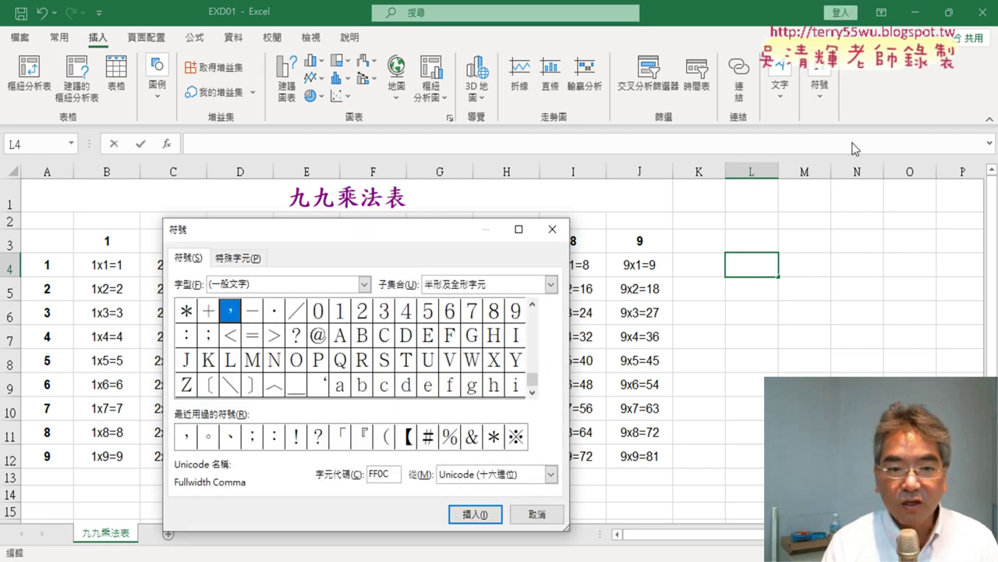
pyautogui.moveTo(423, 232); pyautogui.dragTo(450, 95)
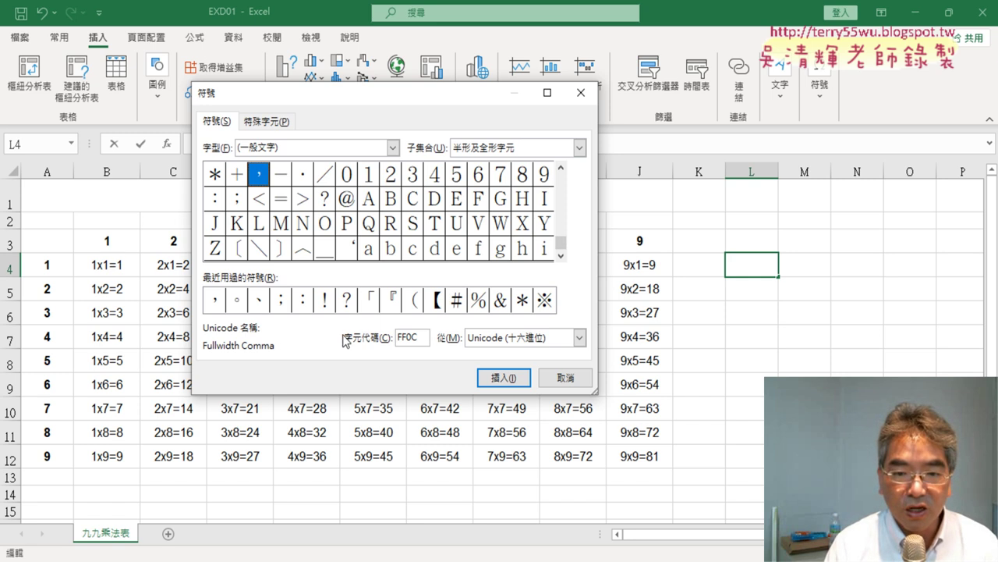
pyautogui.moveTo(424, 338); pyautogui.dragTo(385, 343)
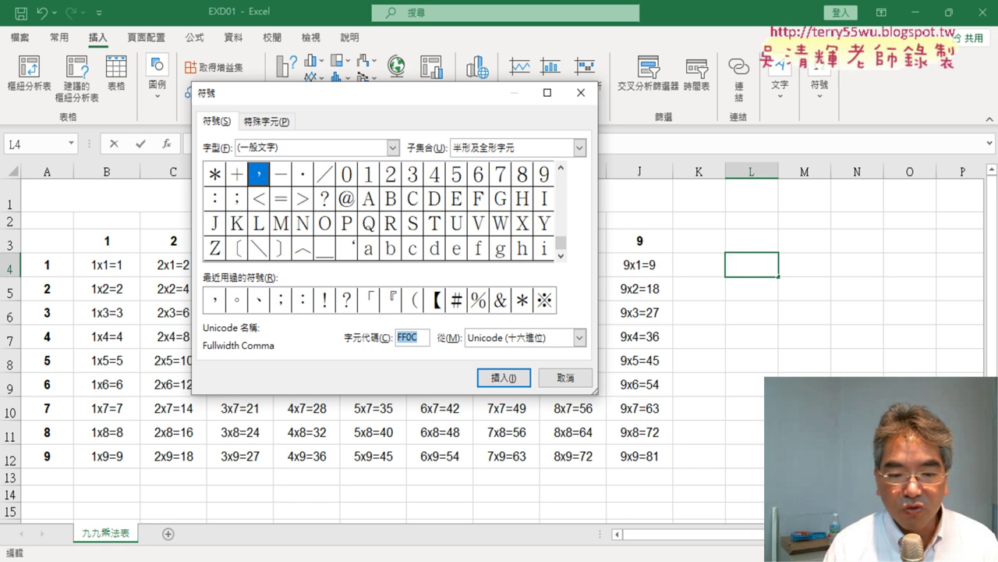
# Insert the × sign with Unicode code 00D7 into L4, then select it
pyautogui.hotkey('alt', 'Tab')
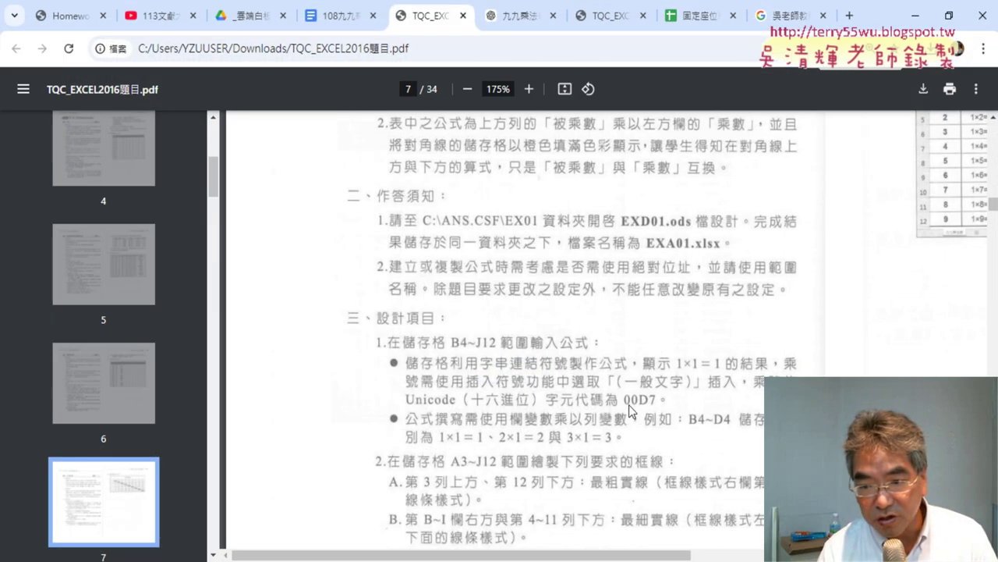
pyautogui.click(921, 19)
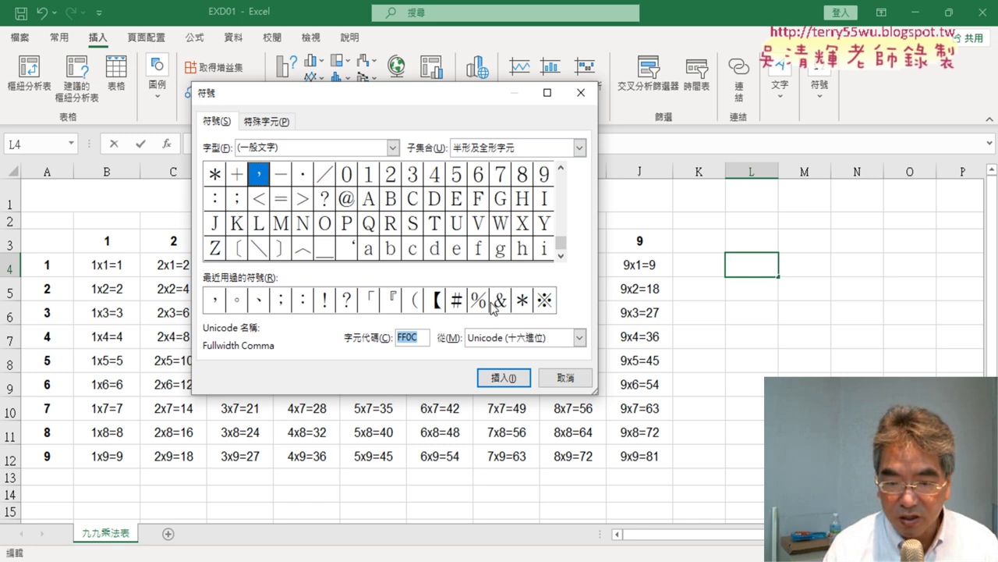
pyautogui.write('00D')
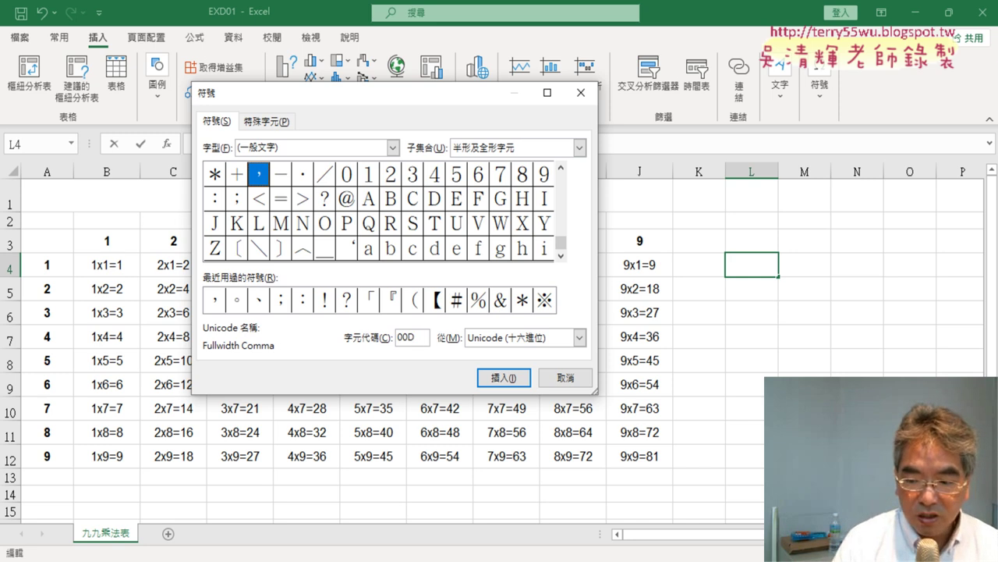
pyautogui.write('7')
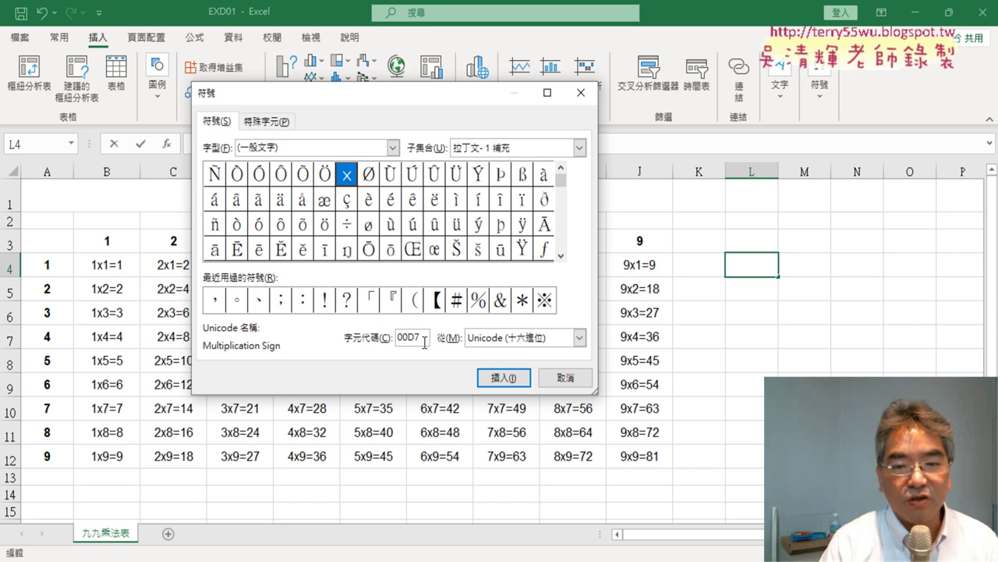
pyautogui.moveTo(424, 343); pyautogui.dragTo(395, 331)
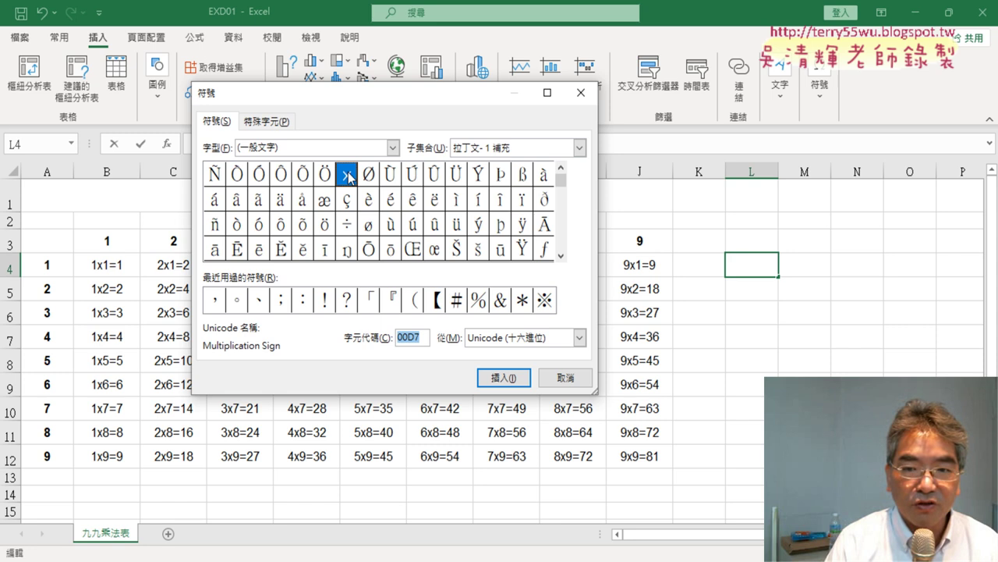
pyautogui.click(507, 379)
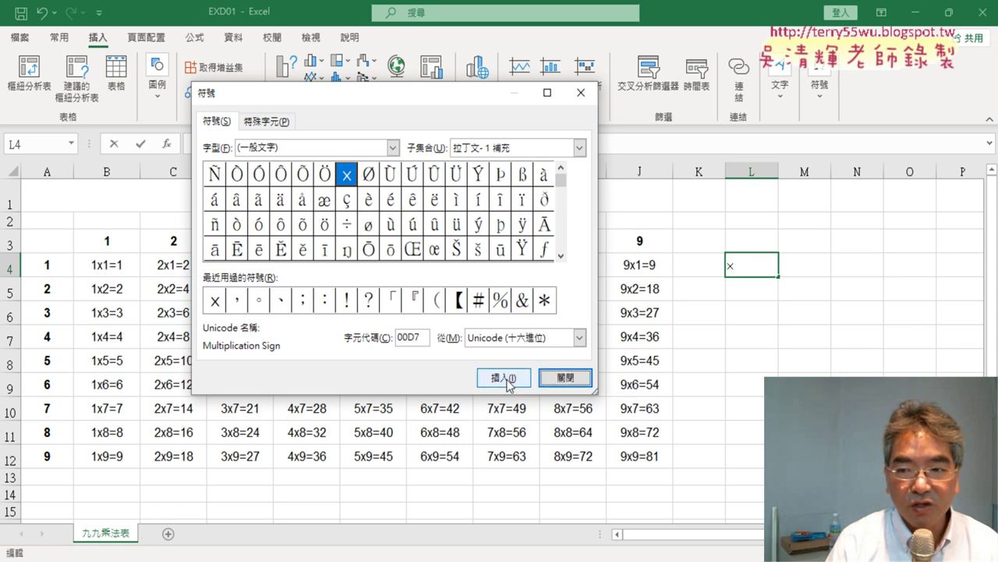
pyautogui.click(585, 381)
pyautogui.moveTo(749, 269); pyautogui.dragTo(729, 266)
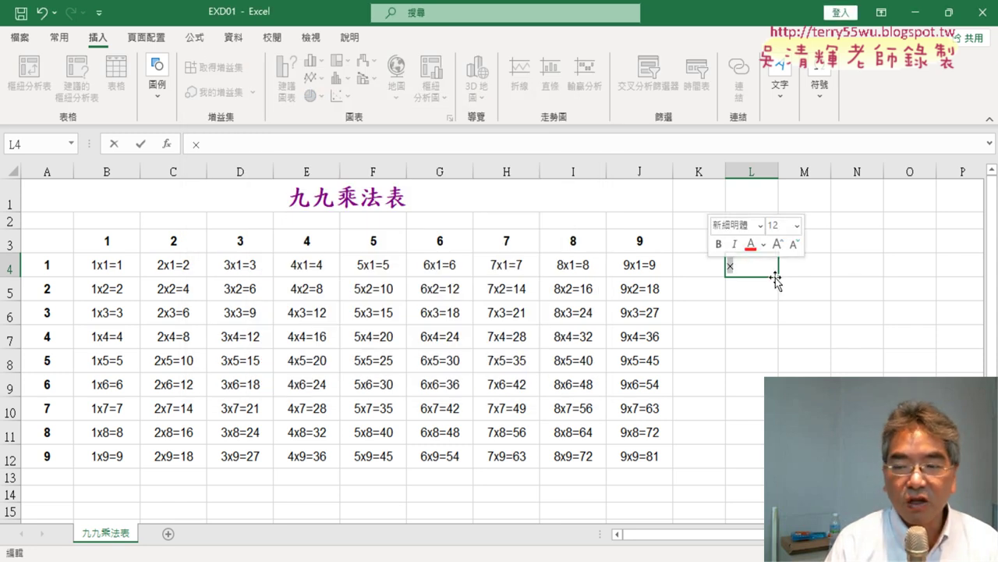
# Copy the × from L4 and replace the letter x in B4's formula with it
pyautogui.rightClick(738, 266)
pyautogui.click(780, 304)
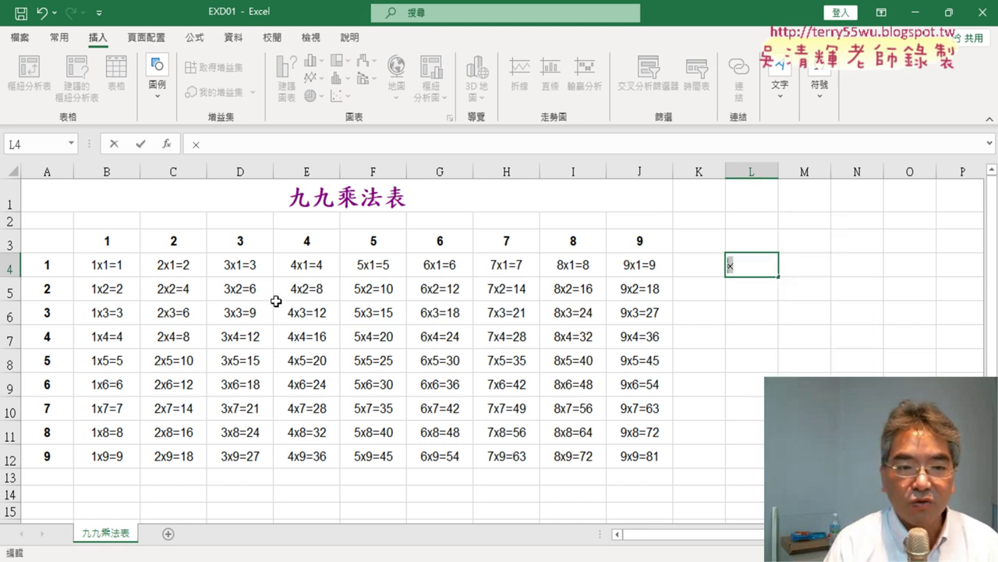
pyautogui.click(96, 266)
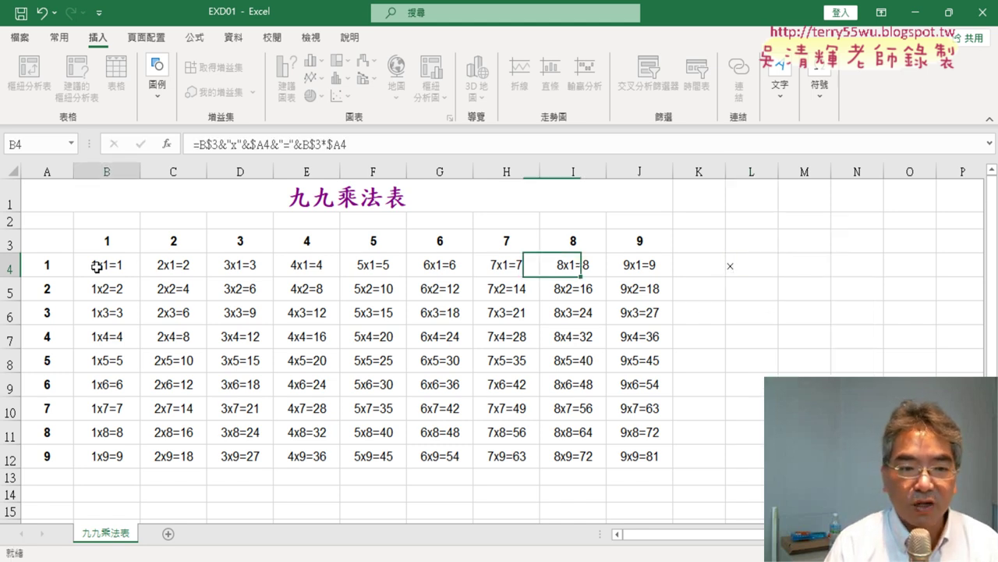
pyautogui.doubleClick(231, 146)
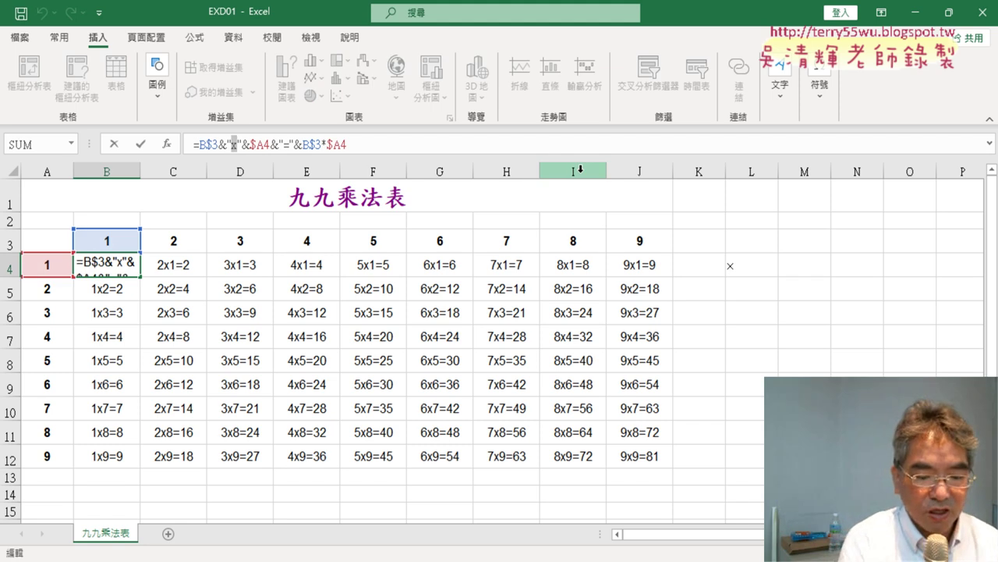
pyautogui.hotkey('ctrl', 'v')
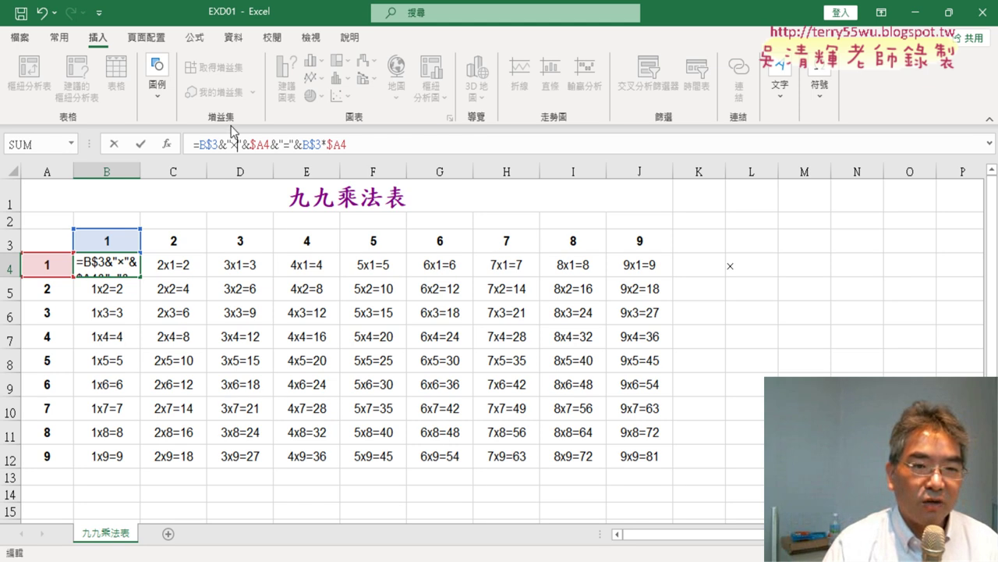
pyautogui.click(145, 147)
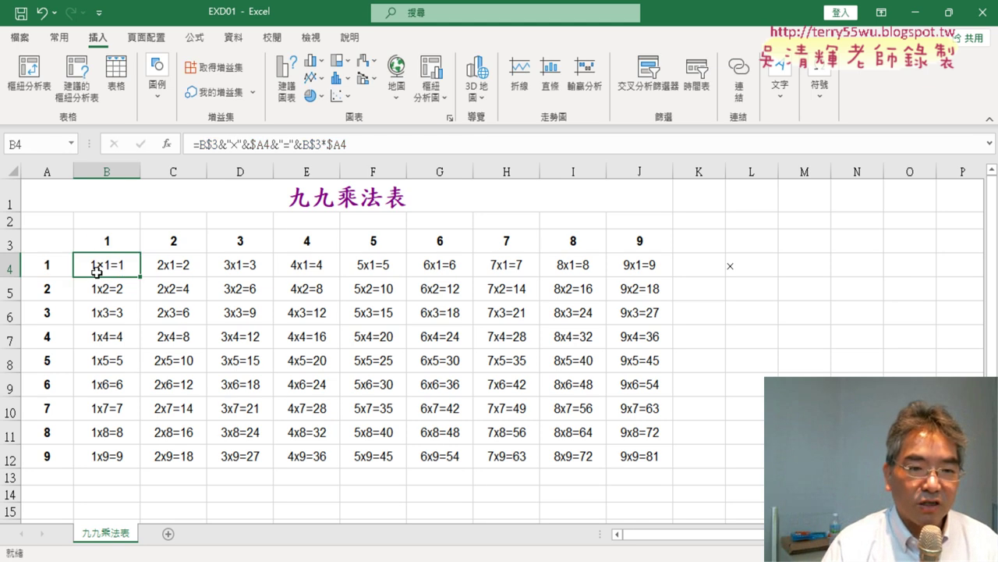
# Fill B4's formula down to B12 and across to J12
pyautogui.moveTo(141, 277); pyautogui.dragTo(142, 469)
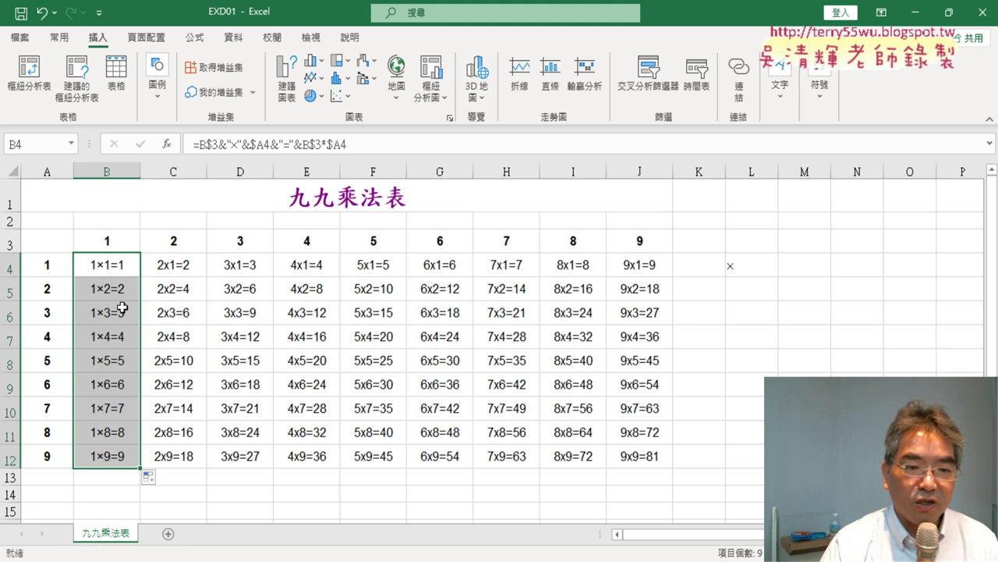
pyautogui.moveTo(141, 469); pyautogui.dragTo(661, 475)
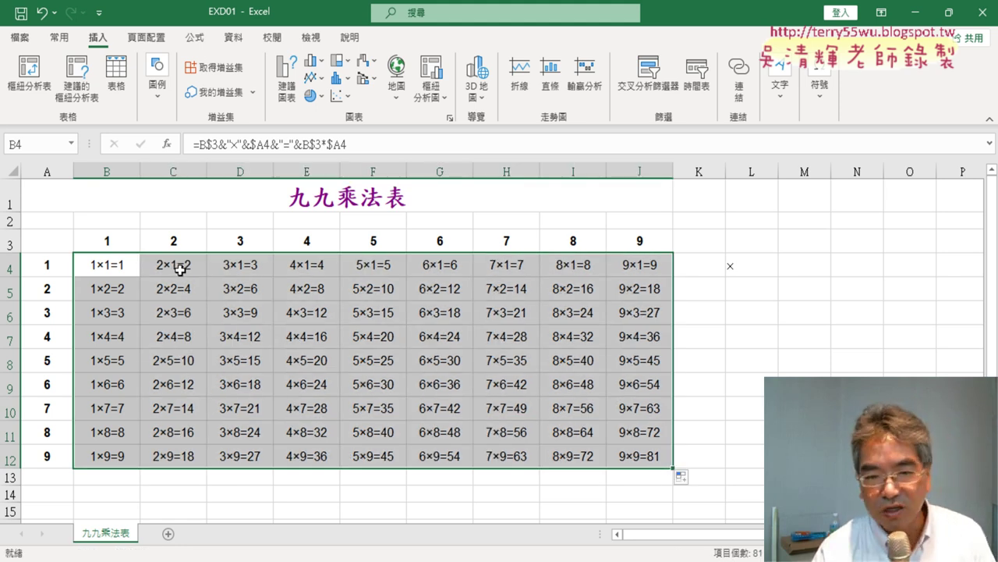
pyautogui.click(768, 264)
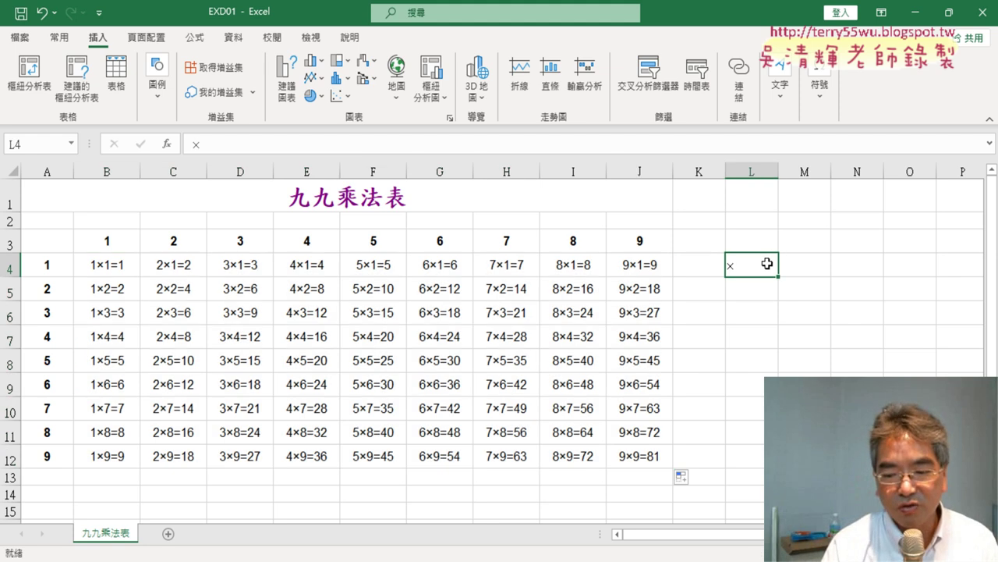
pyautogui.press('Delete')
pyautogui.write('×')
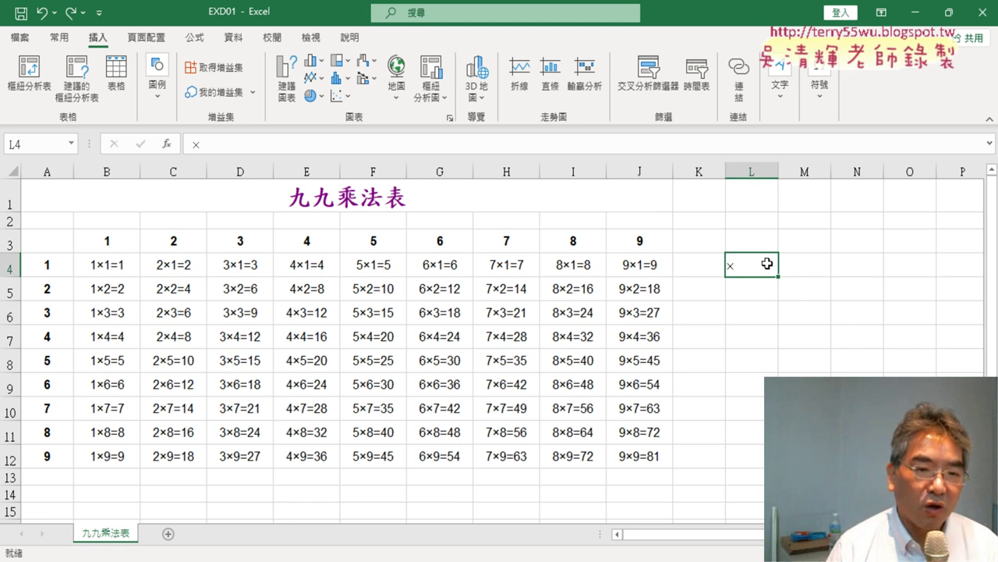
pyautogui.click(103, 269)
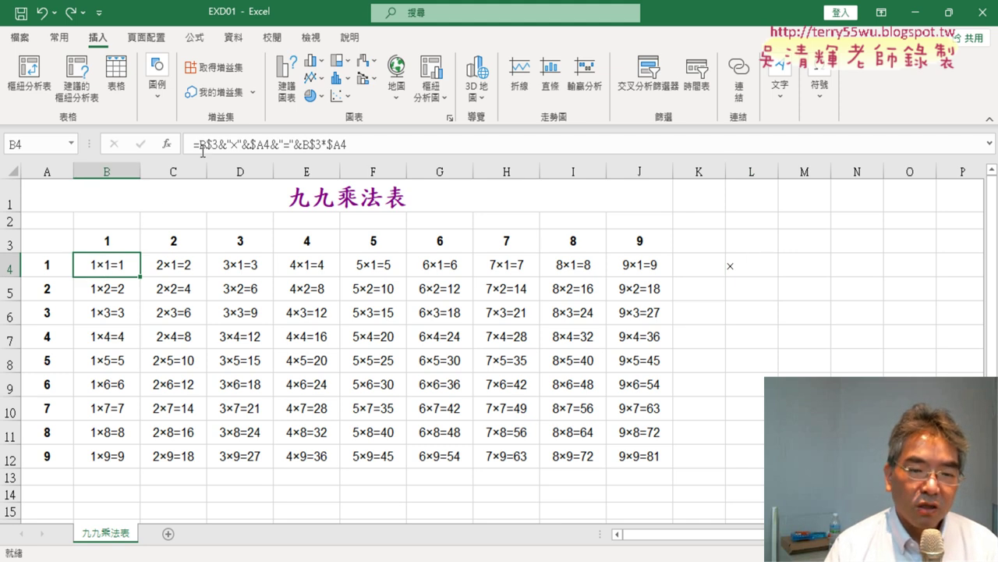
pyautogui.click(103, 242)
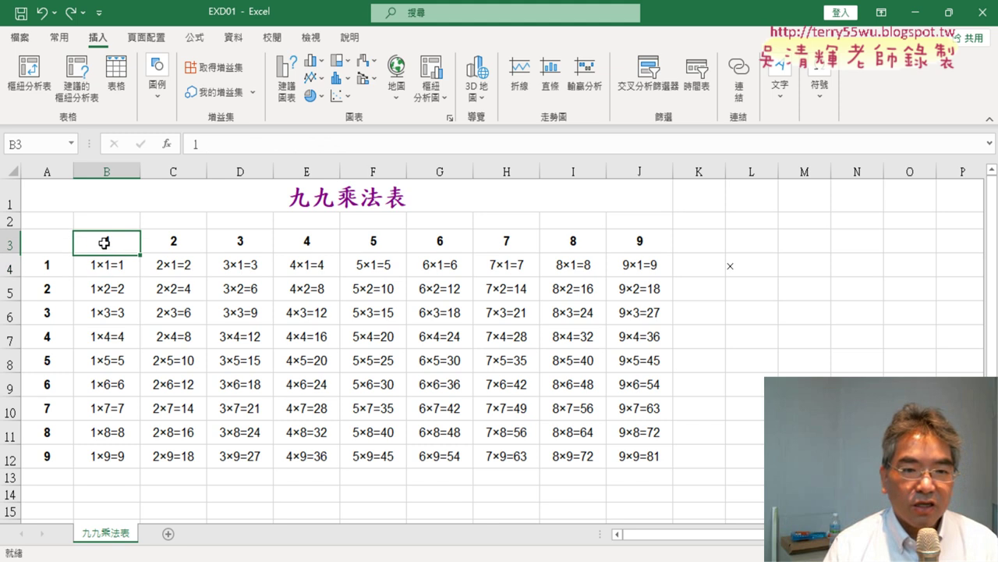
pyautogui.moveTo(103, 243); pyautogui.dragTo(640, 241)
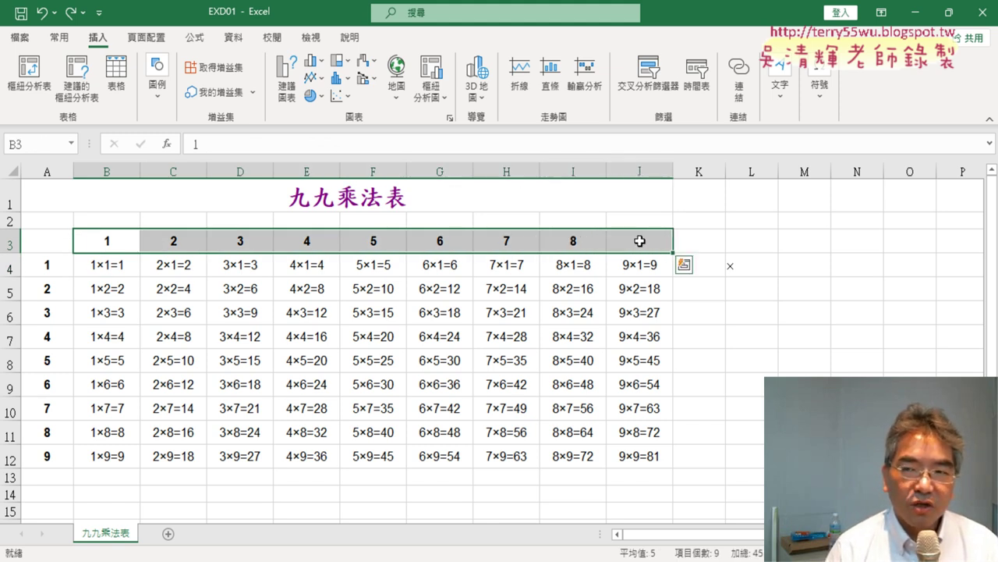
pyautogui.moveTo(49, 264); pyautogui.dragTo(51, 456)
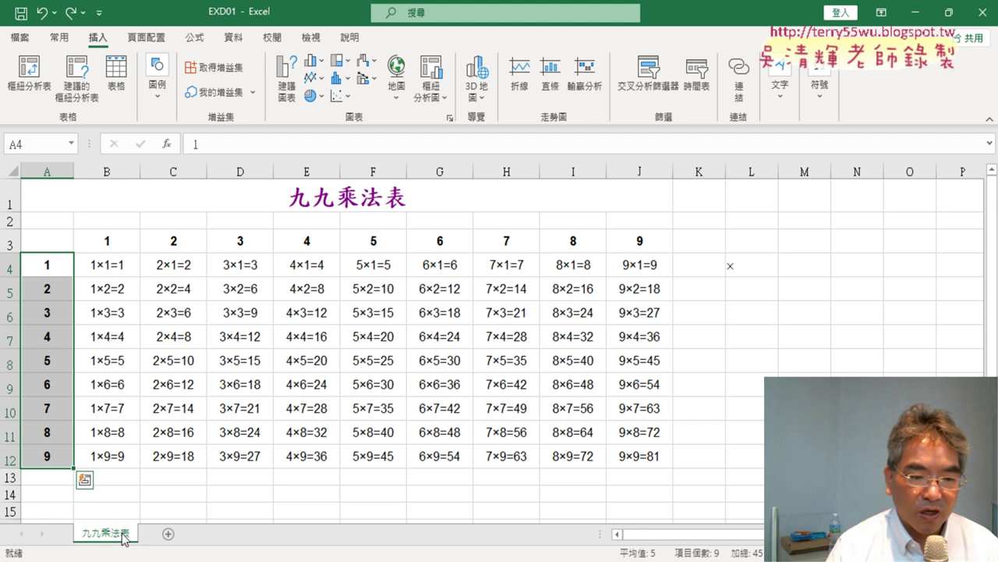
pyautogui.moveTo(123, 539); pyautogui.dragTo(162, 536)
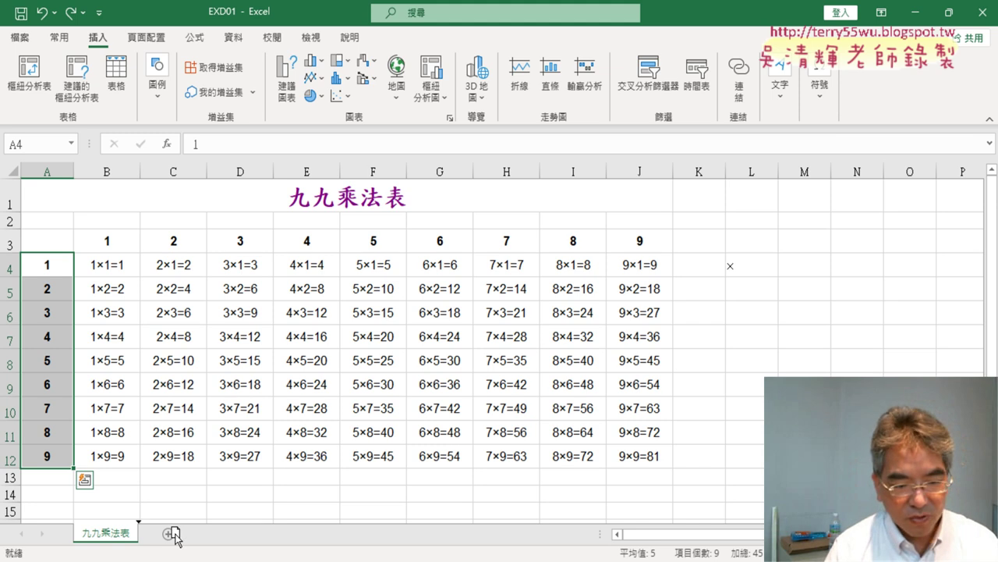
pyautogui.moveTo(163, 537); pyautogui.dragTo(194, 542)
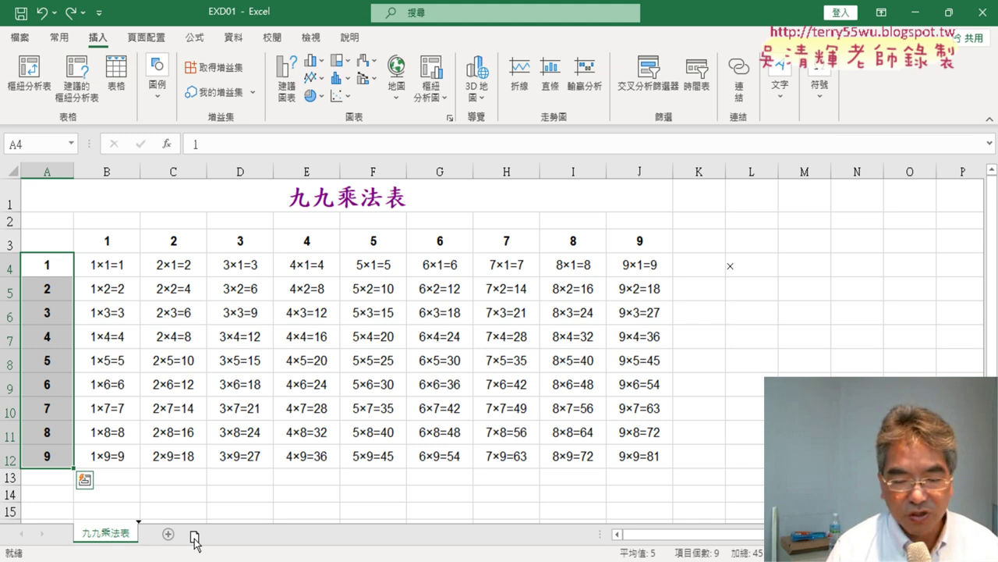
pyautogui.moveTo(195, 542); pyautogui.dragTo(154, 533)
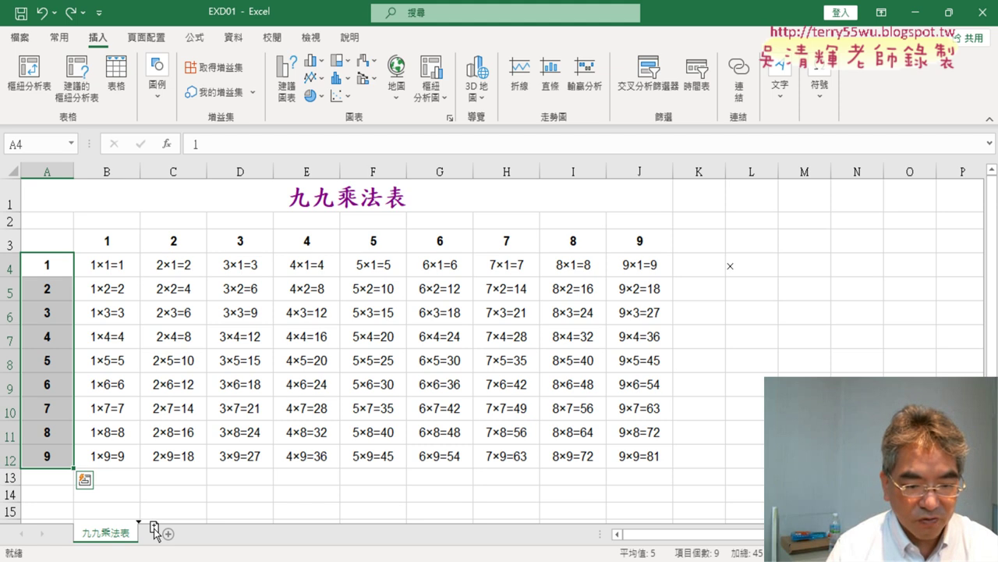
pyautogui.moveTo(154, 530); pyautogui.dragTo(155, 535)
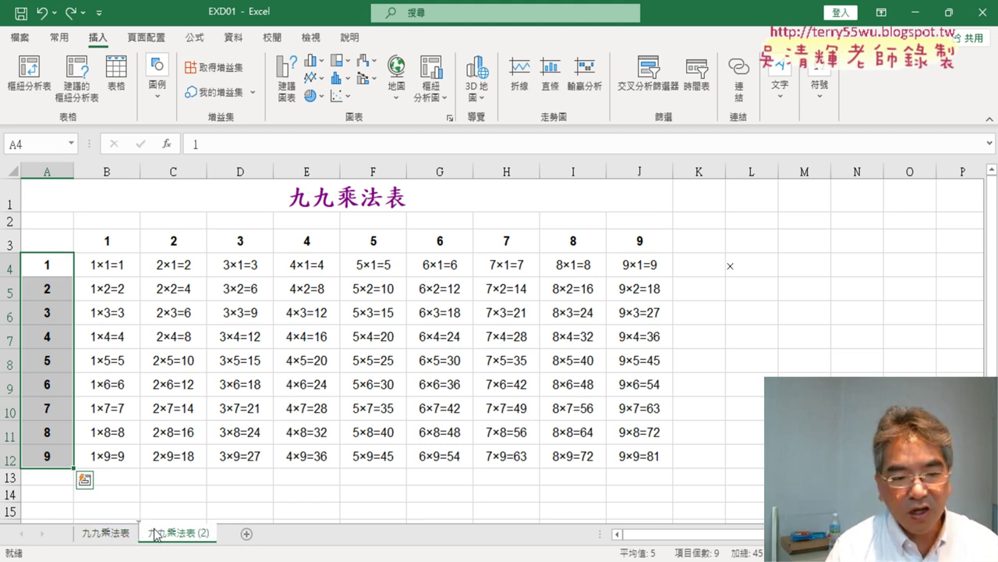
pyautogui.click(117, 537)
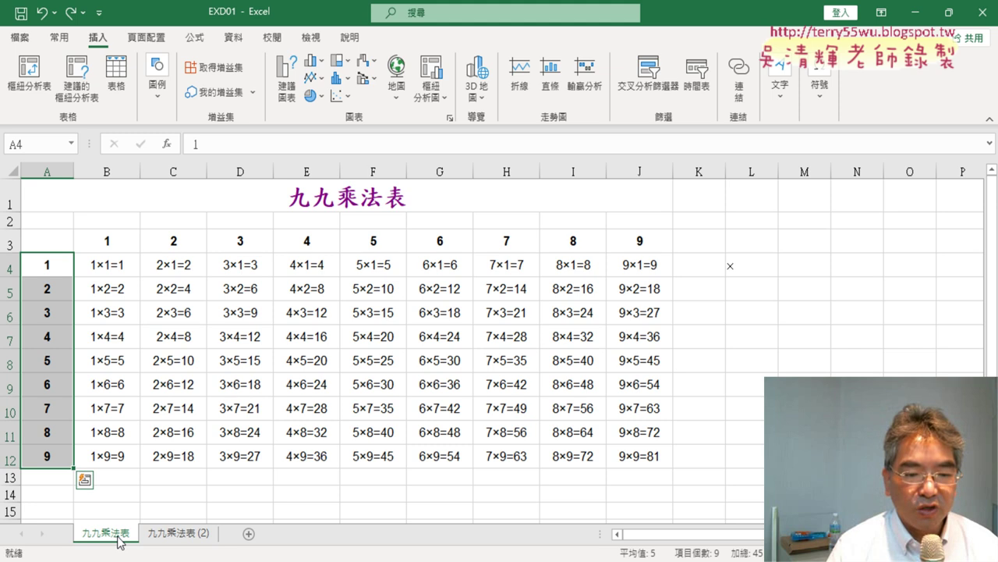
pyautogui.click(168, 541)
pyautogui.click(124, 546)
pyautogui.click(176, 545)
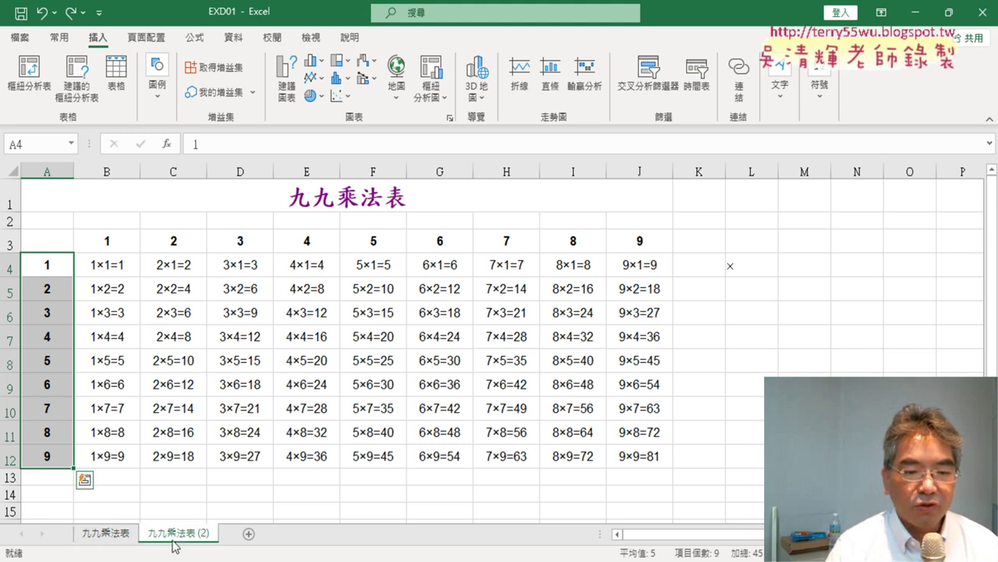
pyautogui.click(129, 544)
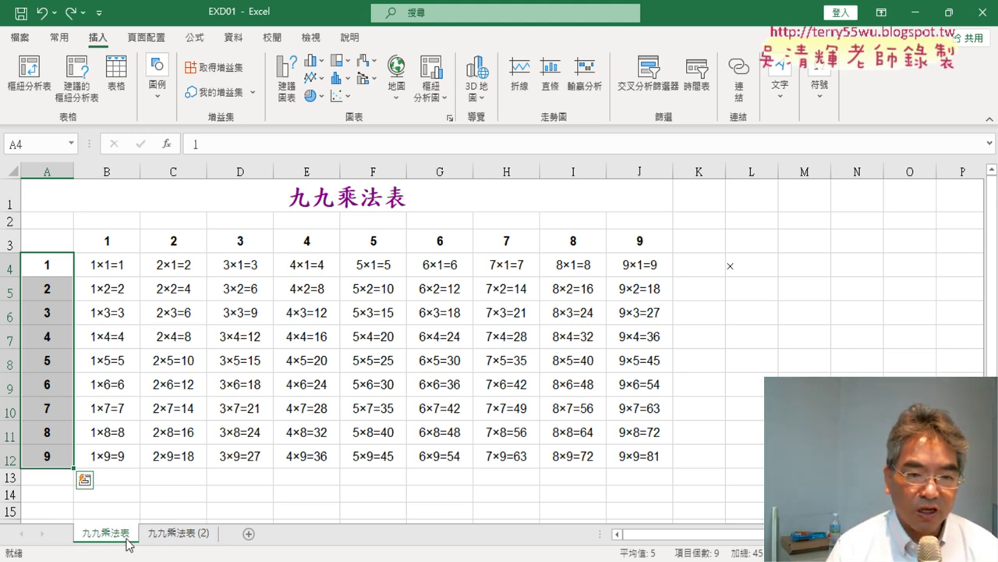
pyautogui.click(186, 538)
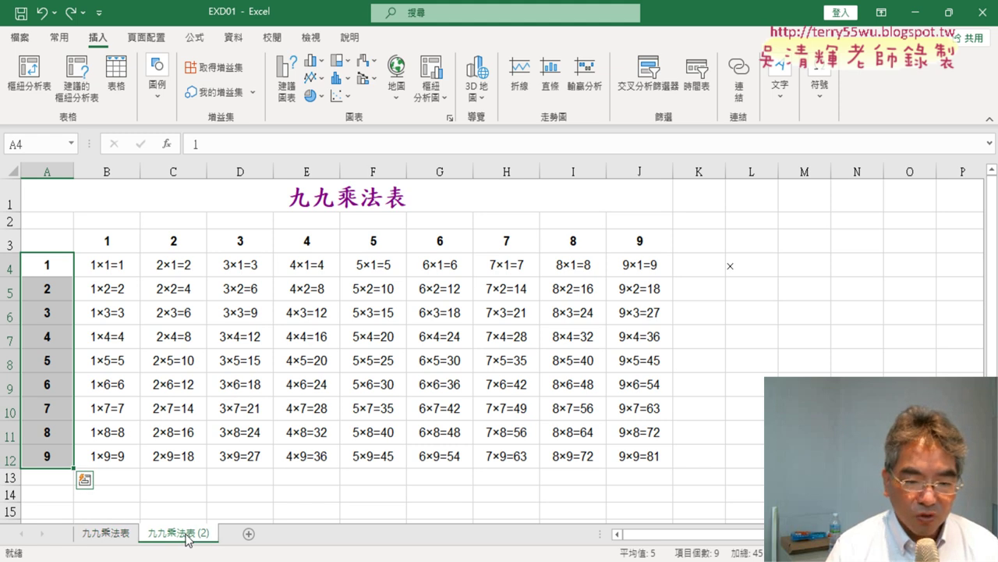
pyautogui.click(10, 241)
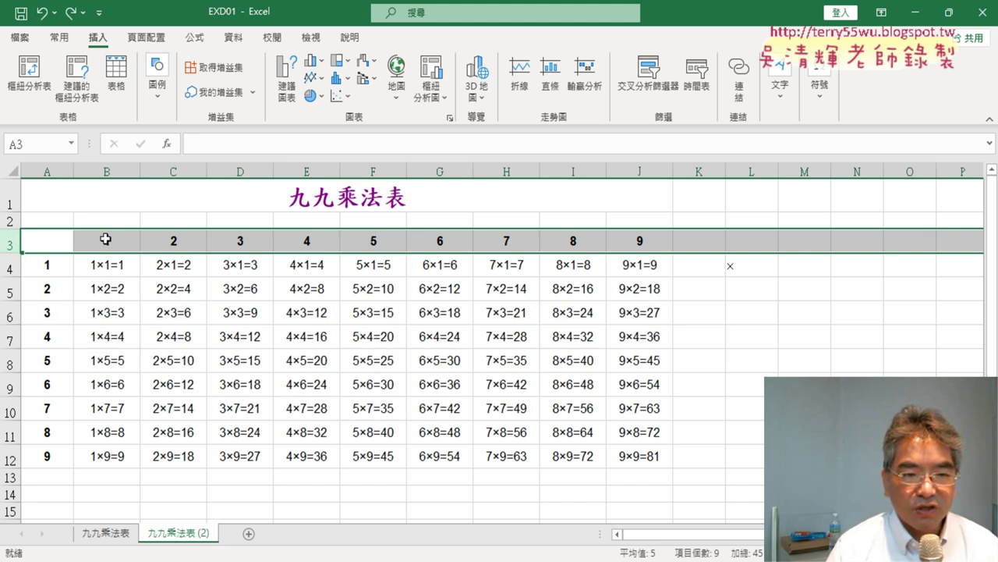
pyautogui.click(47, 163)
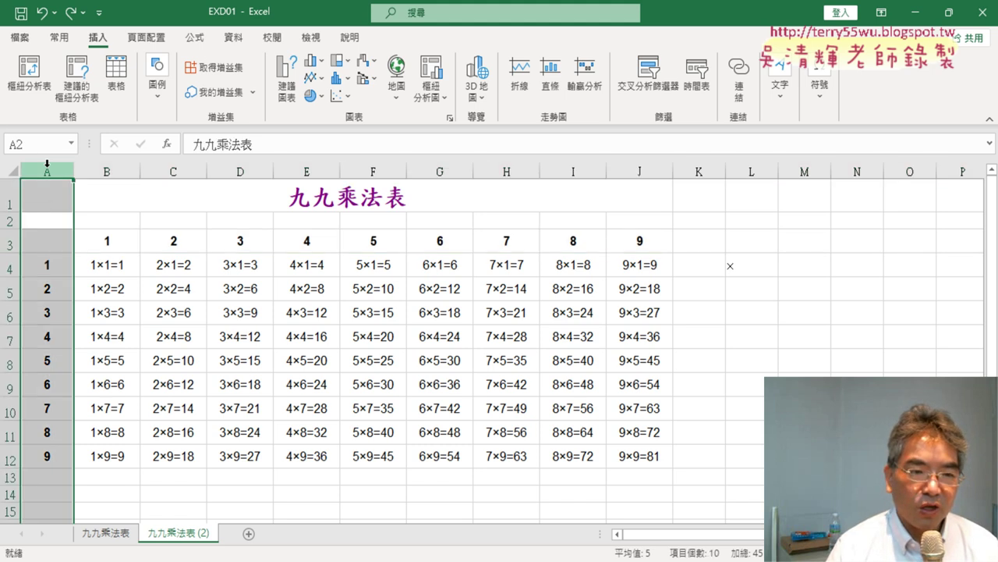
pyautogui.click(12, 240)
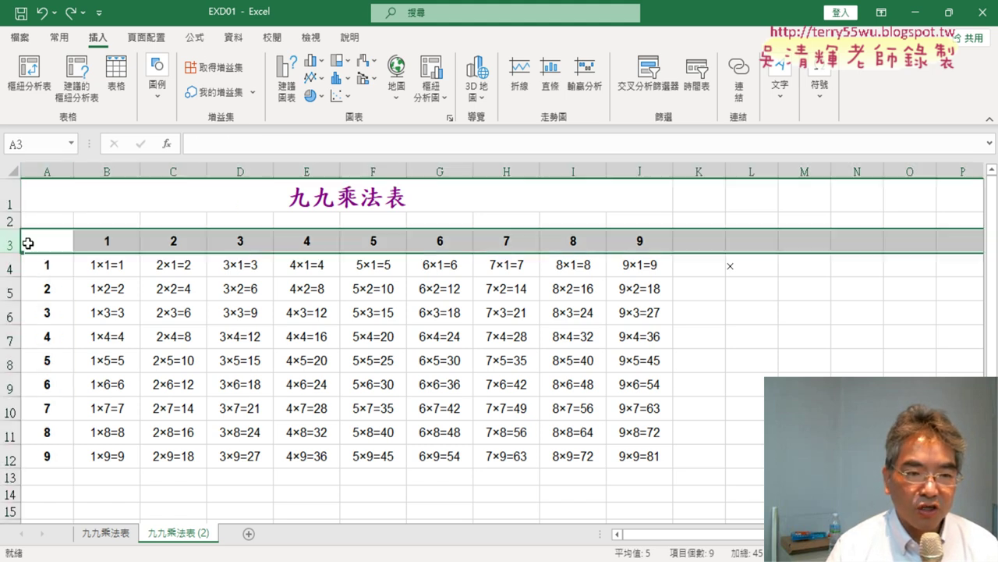
# Delete row 3 of column numbers on the copy and inspect B3's #REF! formula
pyautogui.rightClick(165, 244)
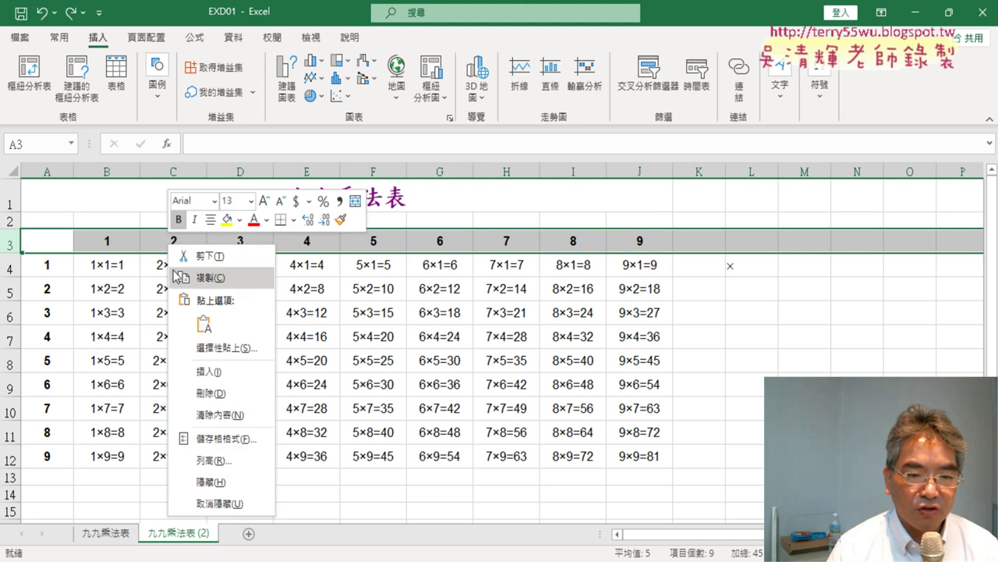
pyautogui.click(212, 394)
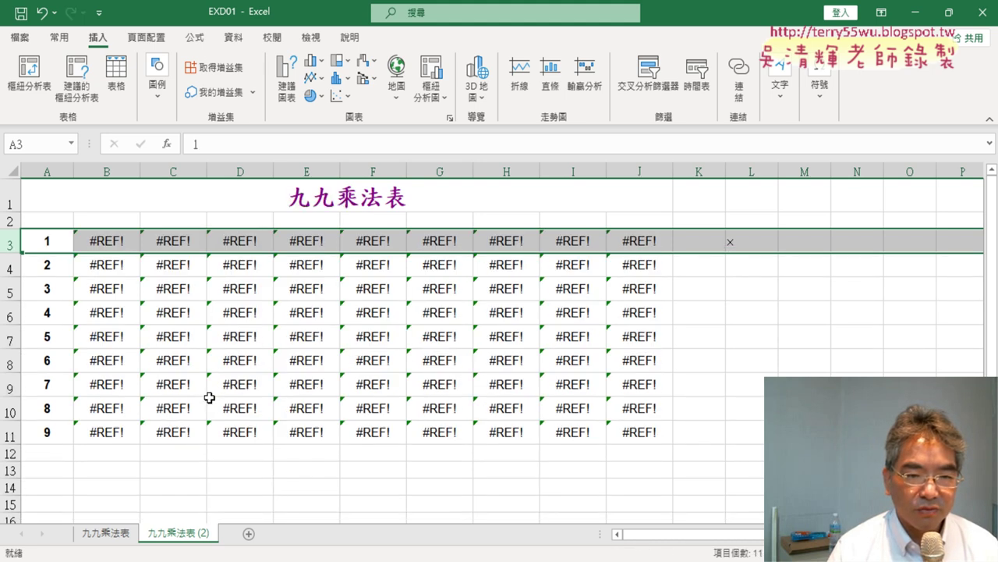
pyautogui.click(113, 243)
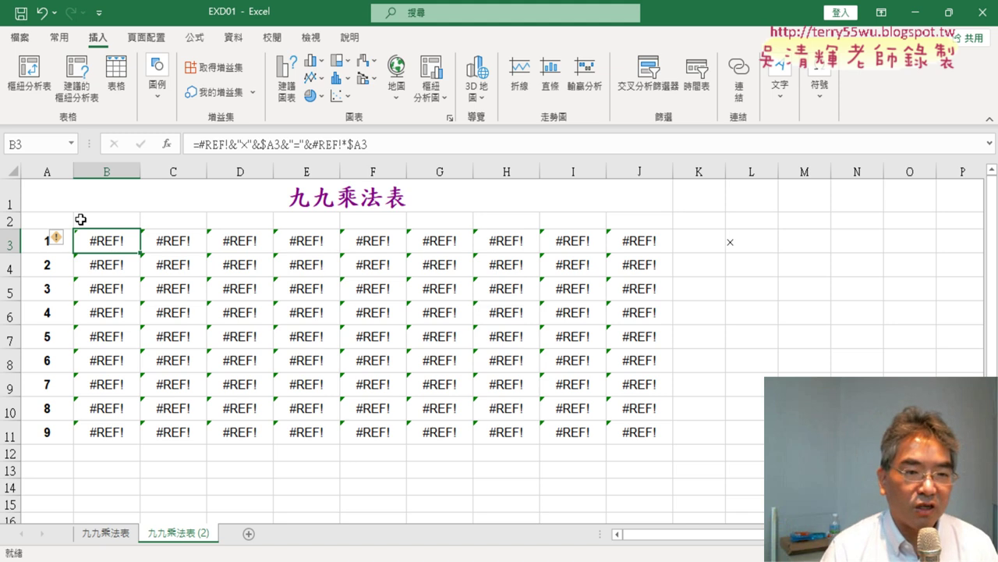
# Delete column A of row numbers from the copy sheet, leaving a block of #REF! results
pyautogui.click(48, 170)
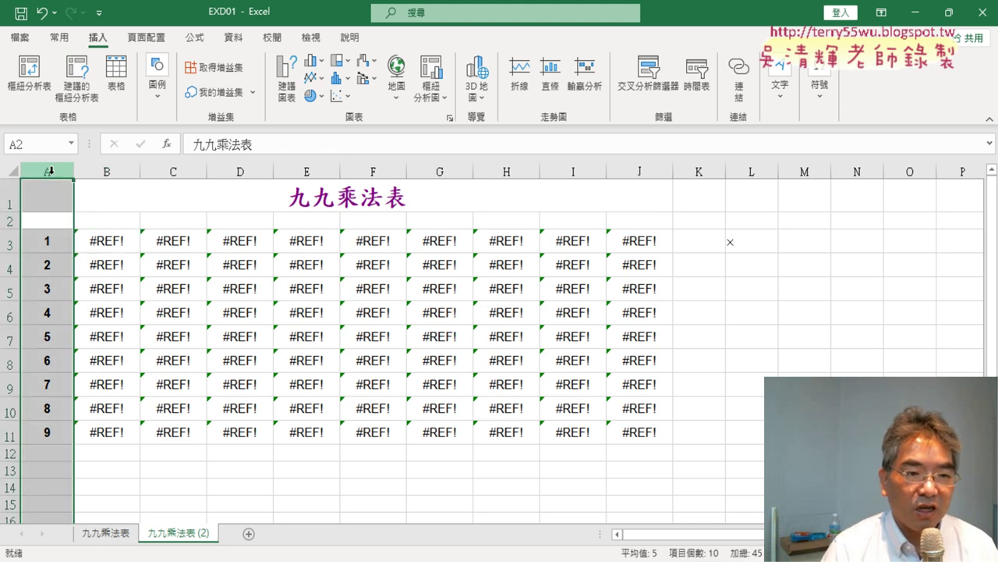
pyautogui.rightClick(51, 311)
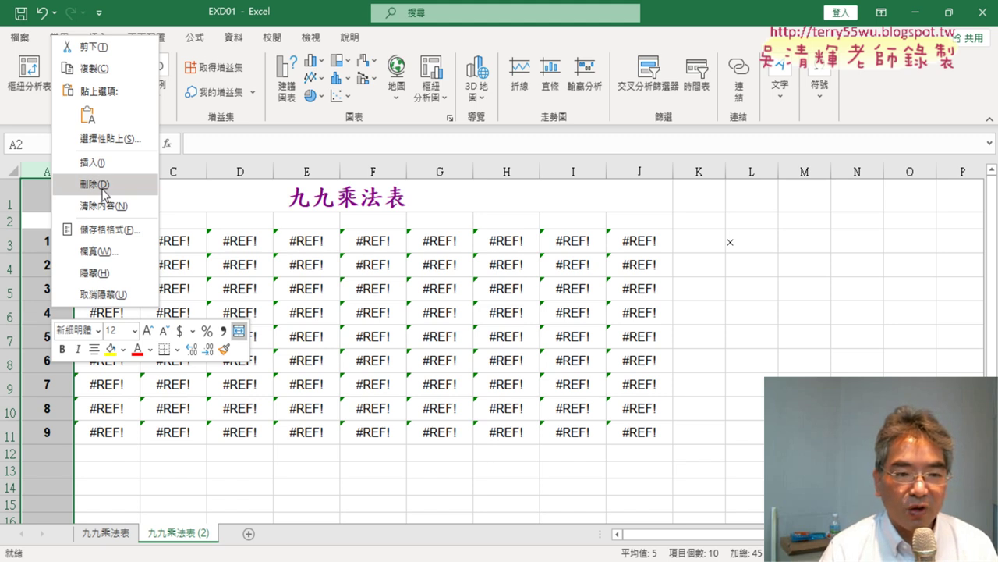
pyautogui.click(94, 184)
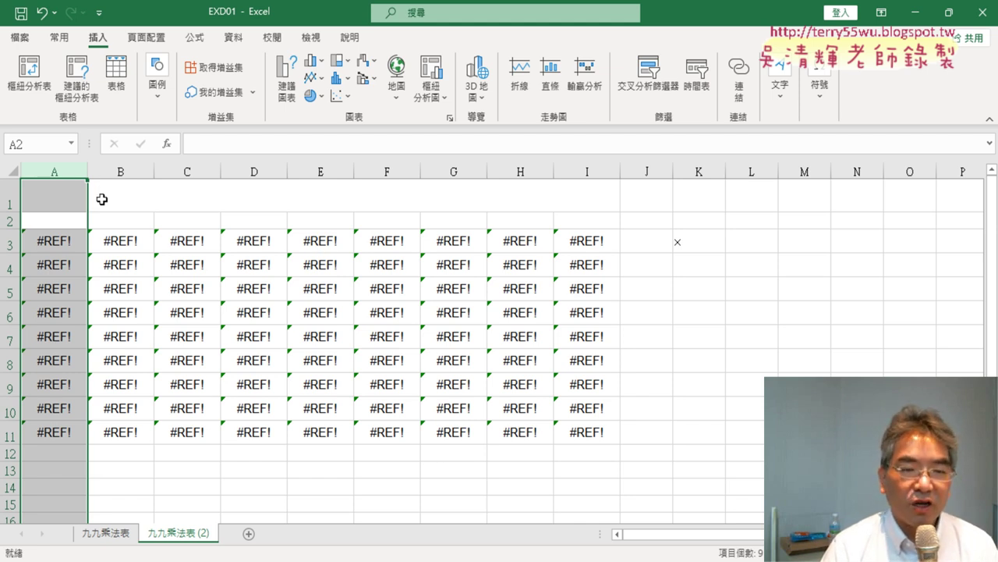
pyautogui.moveTo(66, 243); pyautogui.dragTo(598, 434)
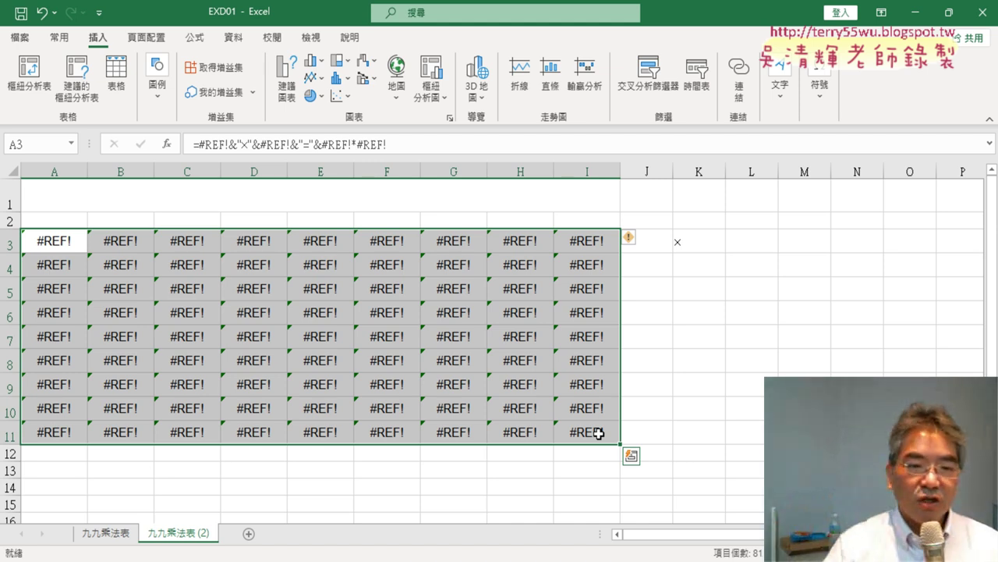
# On the original 九九乘法表 sheet, select row 3 and the product cells B4:I11
pyautogui.click(109, 534)
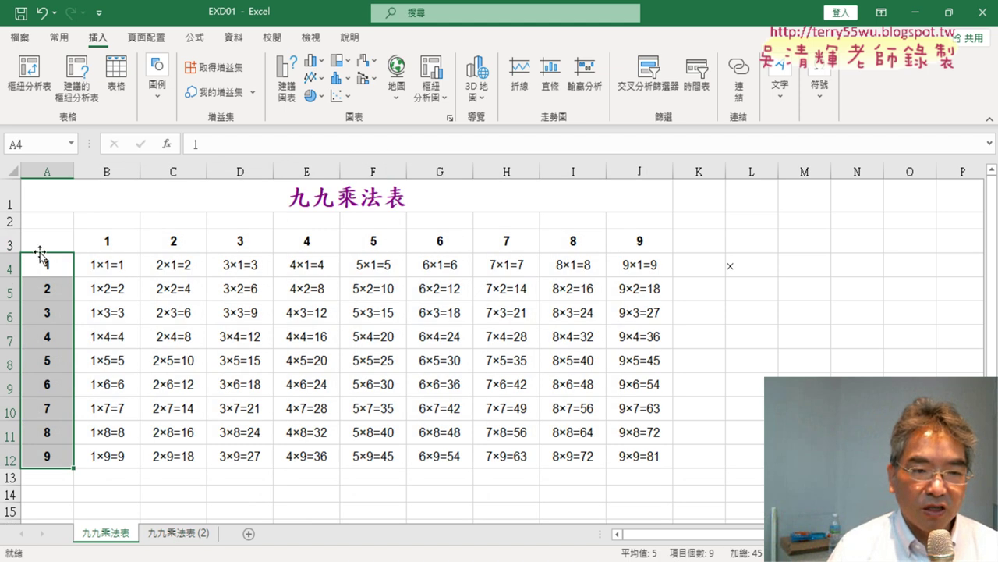
pyautogui.click(9, 244)
pyautogui.moveTo(102, 265)
pyautogui.mouseDown()
pyautogui.moveTo(145, 297)
pyautogui.moveTo(551, 434)
pyautogui.moveTo(663, 460)
pyautogui.mouseUp()
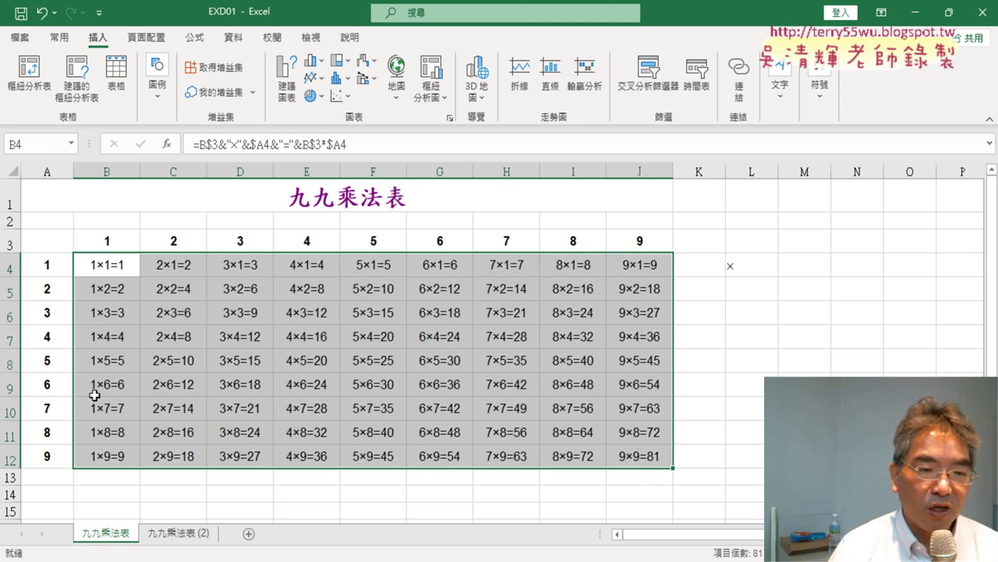
# Clear every #REF! cell in A3:I11 of the 九九乘法表 (2) sheet
pyautogui.click(183, 537)
pyautogui.moveTo(63, 240); pyautogui.dragTo(592, 436)
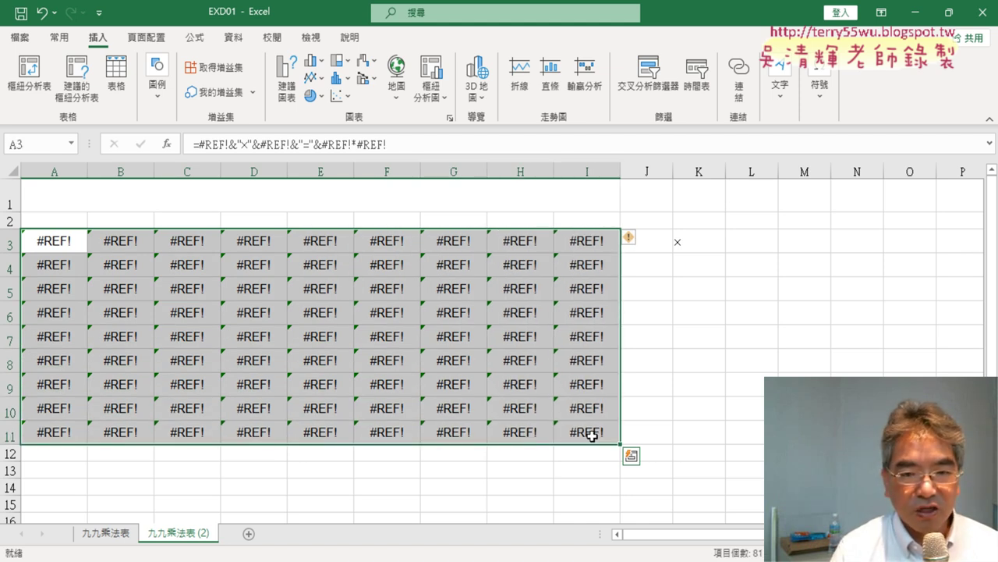
pyautogui.press('Delete')
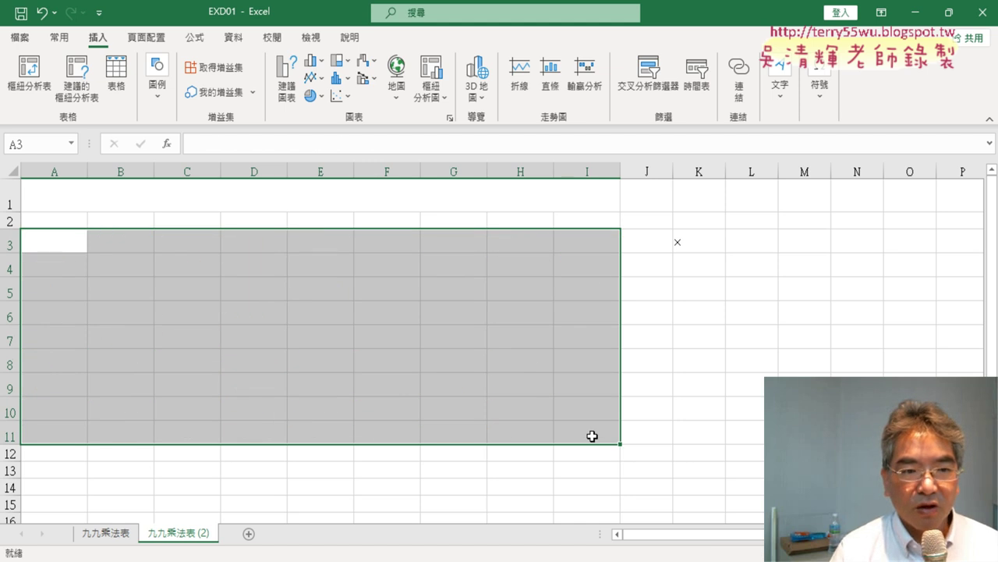
# Apply 所有框線 (All Borders) from the Home tab to the A3:I11 grid
pyautogui.click(60, 37)
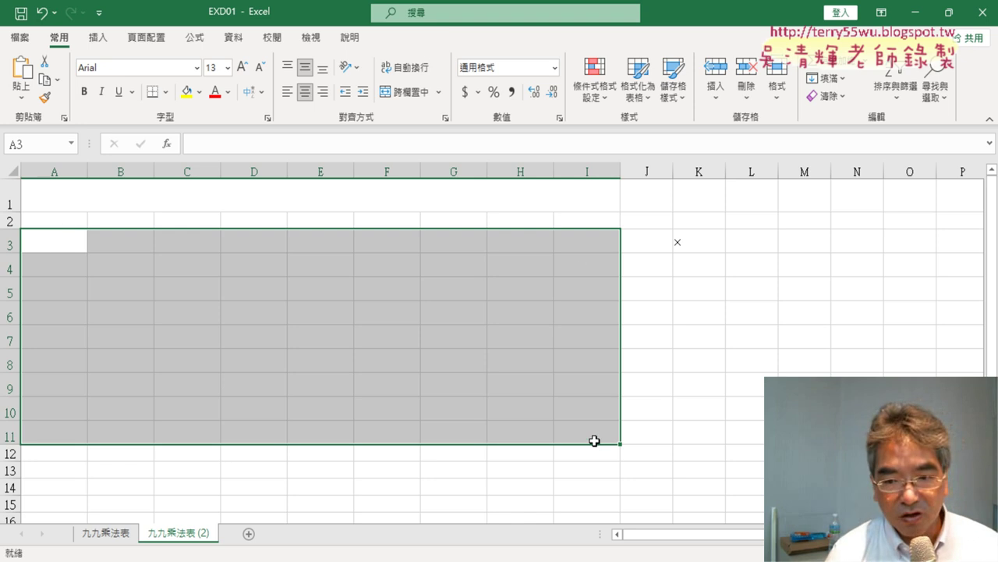
pyautogui.click(165, 92)
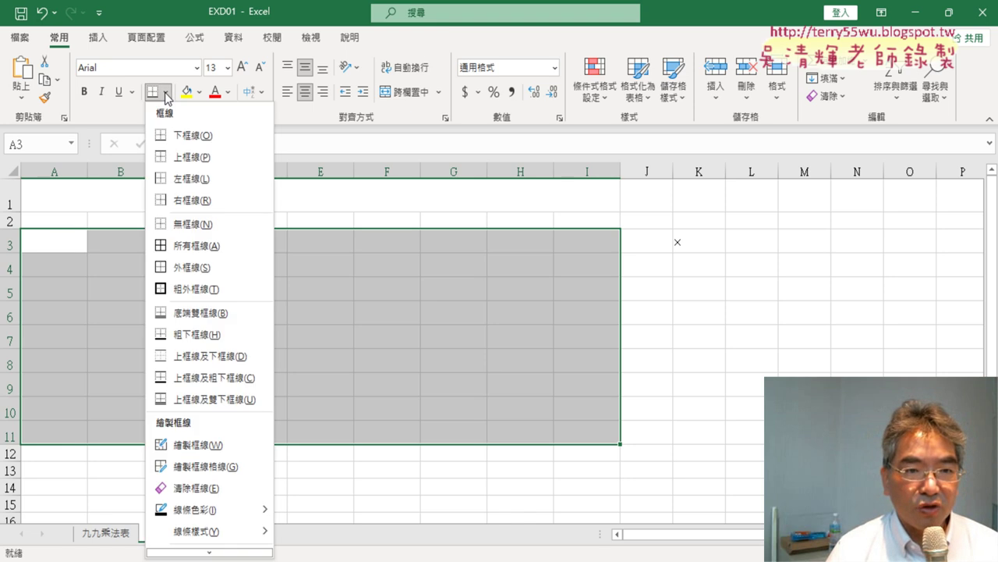
pyautogui.click(183, 246)
pyautogui.click(183, 242)
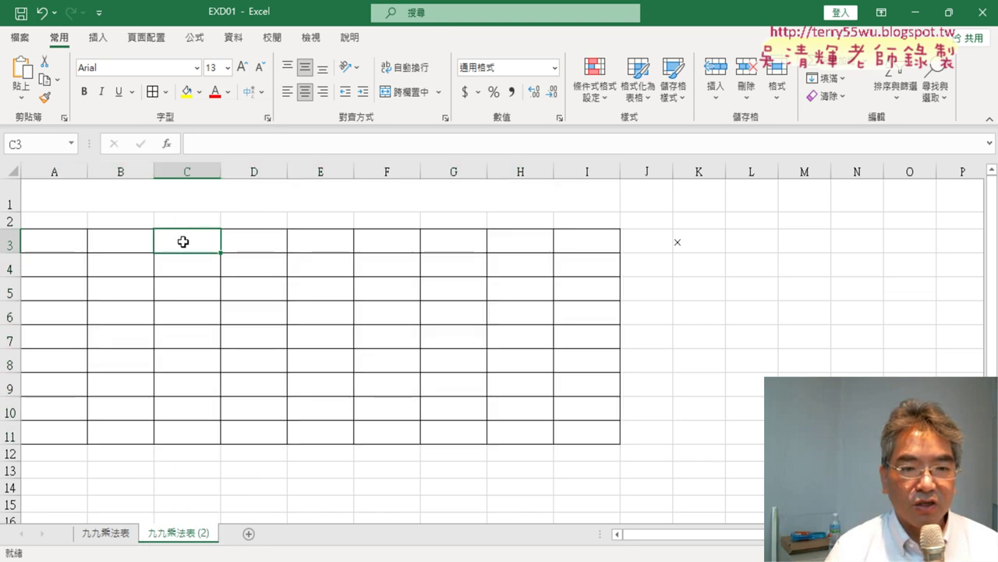
pyautogui.click(786, 318)
pyautogui.moveTo(62, 242); pyautogui.dragTo(581, 442)
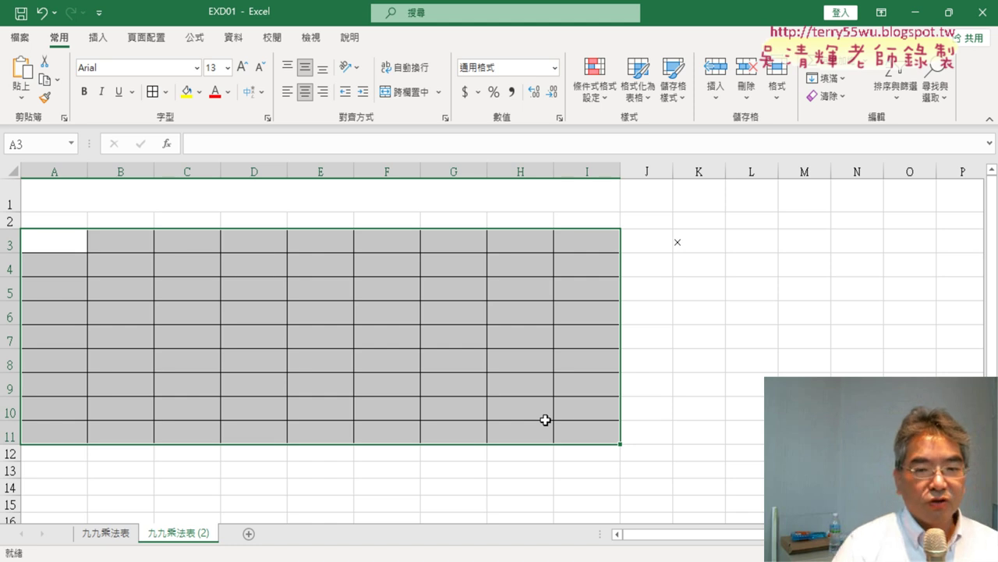
pyautogui.click(45, 240)
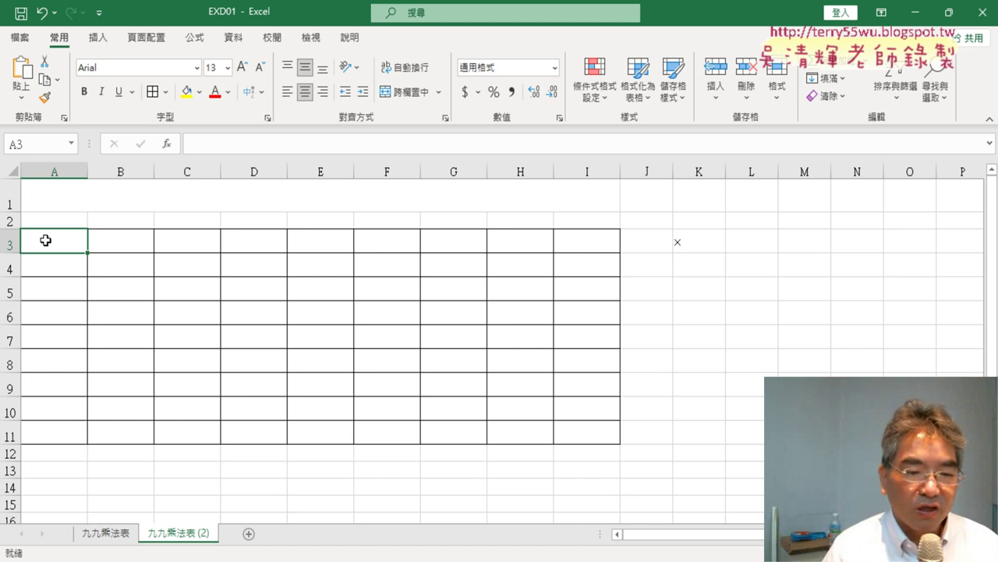
# Review the column numbers in row 3 and B4's formula on the original 九九乘法表 sheet
pyautogui.click(105, 535)
pyautogui.click(118, 242)
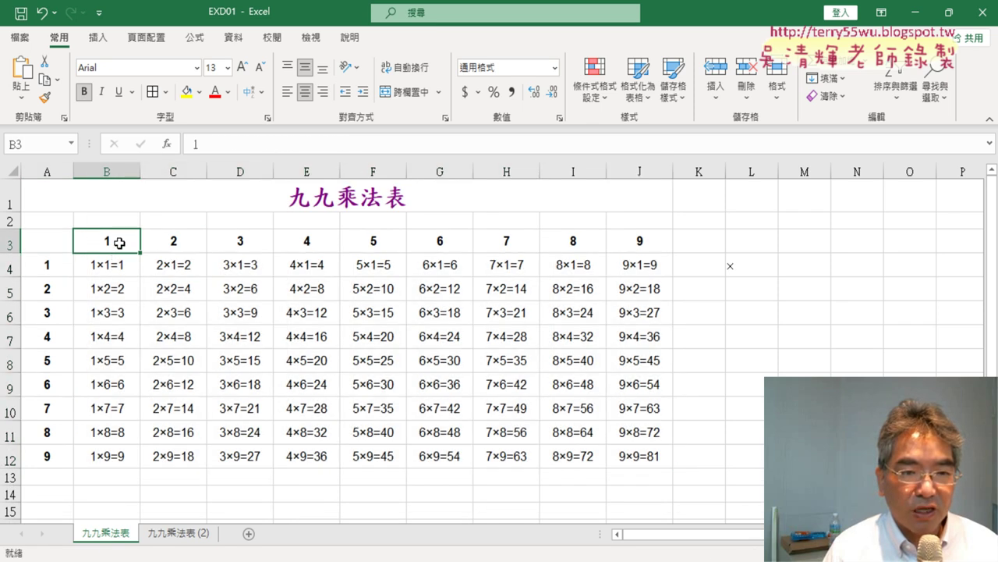
pyautogui.click(107, 264)
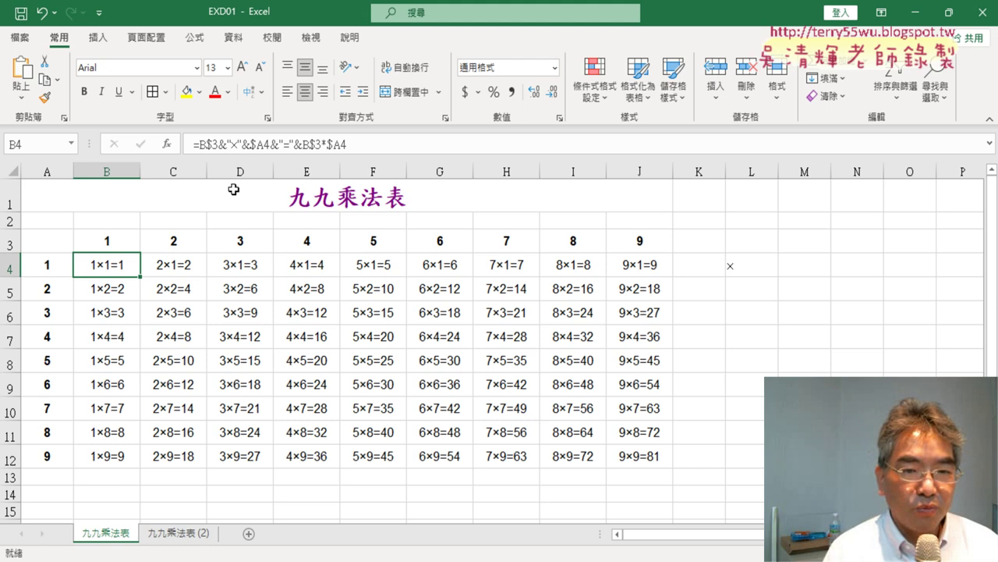
pyautogui.click(8, 237)
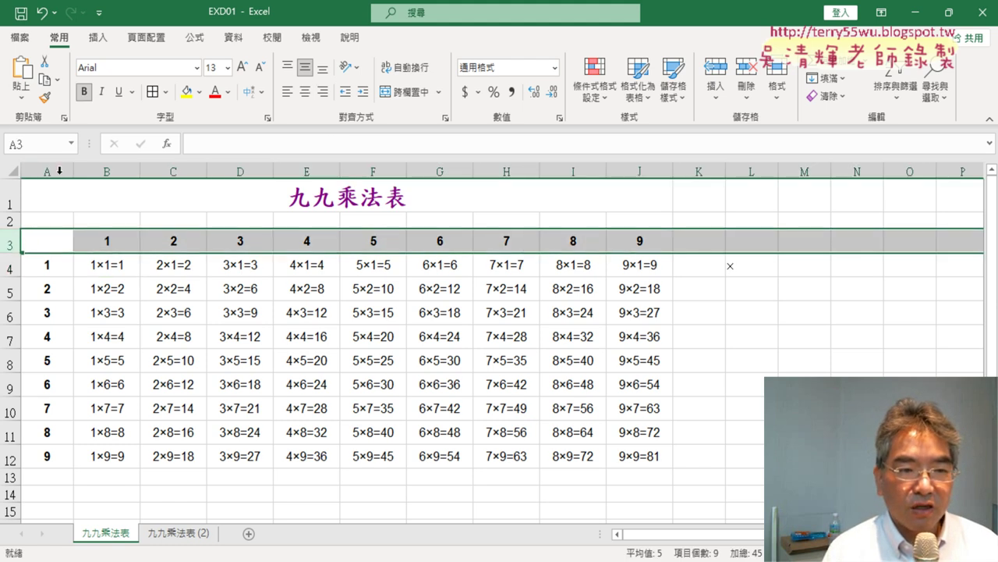
# On the 九九乘法表 (2) sheet, select A3 and launch Insert Function (fx)
pyautogui.click(184, 535)
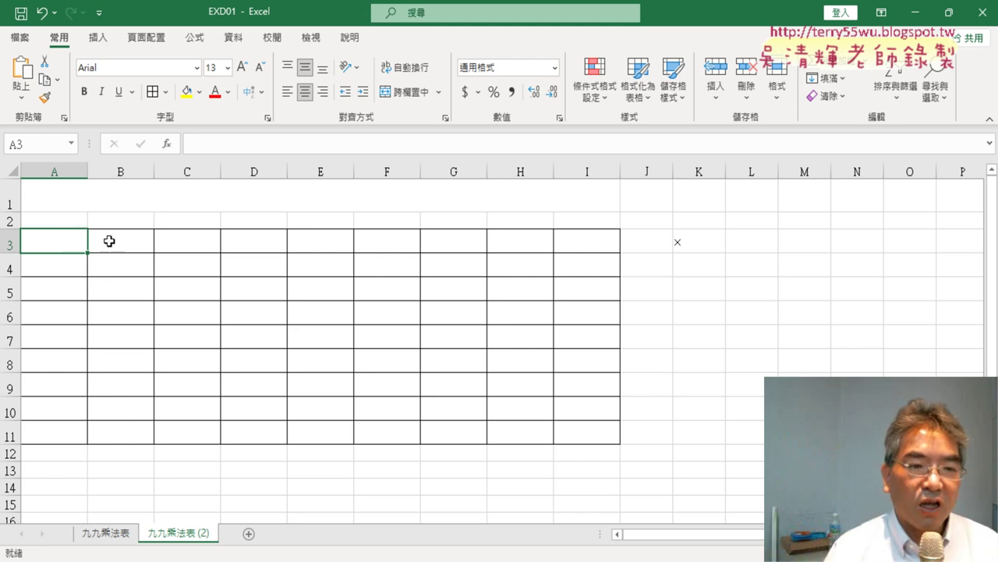
pyautogui.click(54, 171)
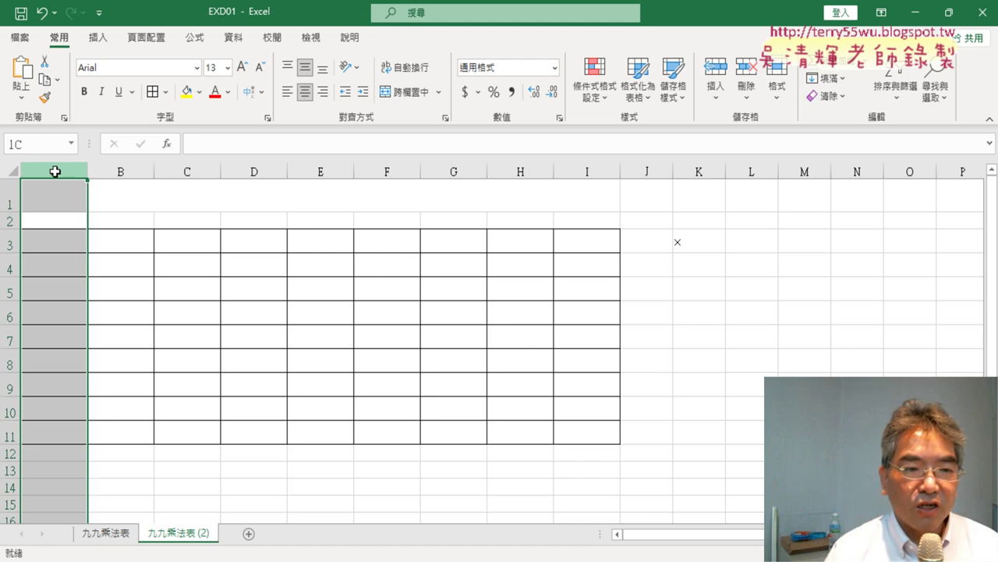
pyautogui.moveTo(55, 172); pyautogui.dragTo(601, 183)
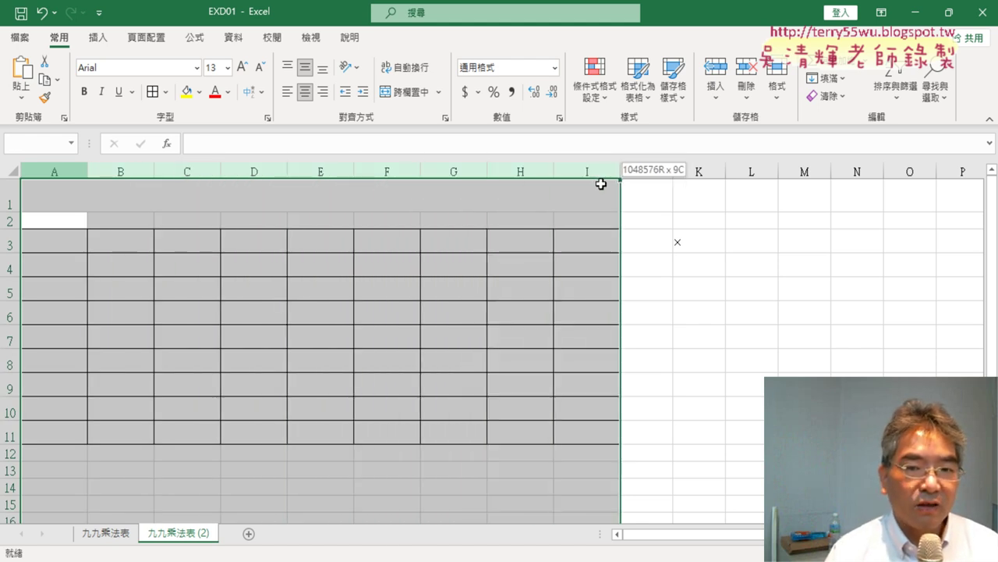
pyautogui.click(54, 172)
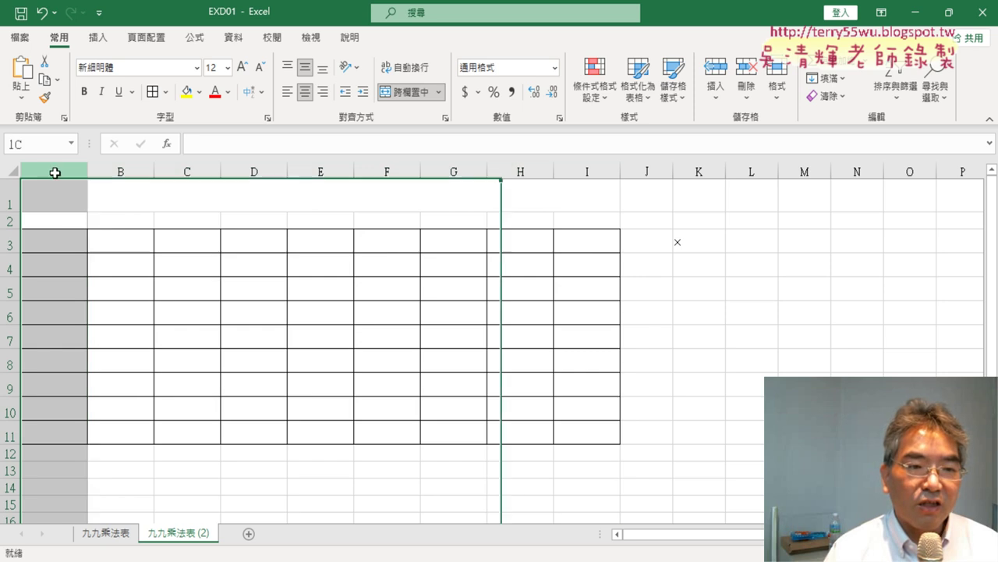
pyautogui.click(49, 248)
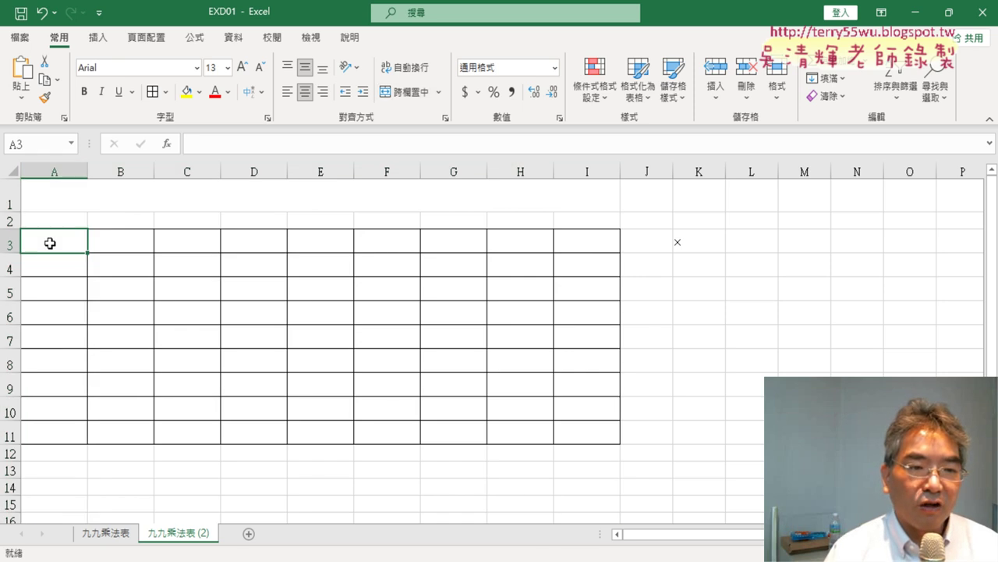
pyautogui.click(166, 144)
# Enter =COLUMN() in A3 from the 查閱與參照 category and fill it to I3, showing 1–9
pyautogui.click(388, 169)
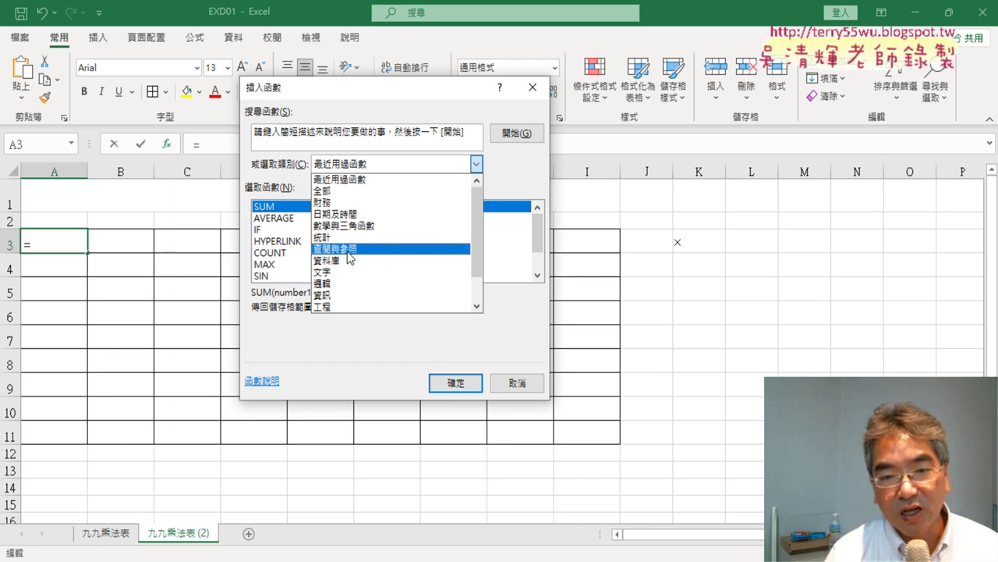
pyautogui.click(347, 251)
pyautogui.click(283, 242)
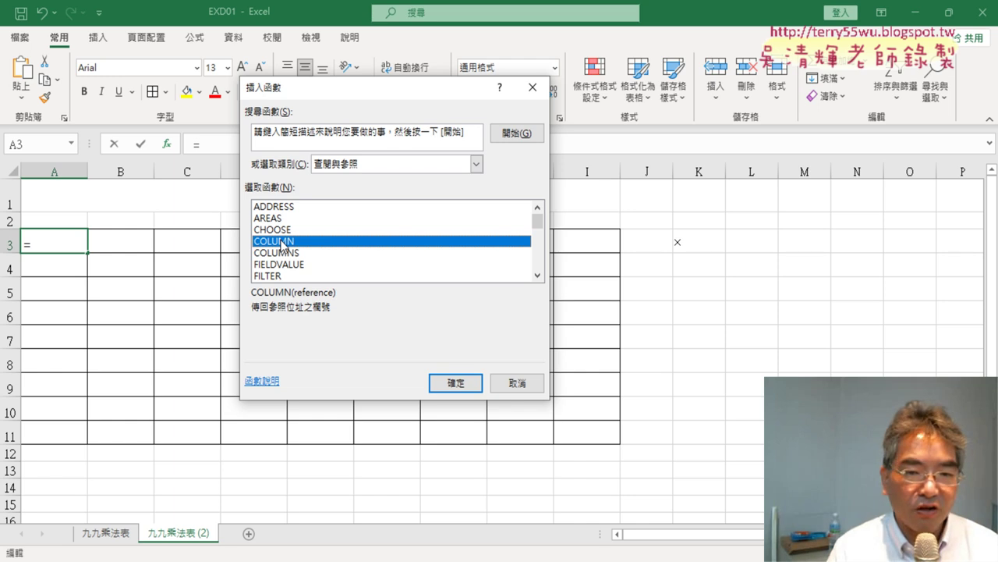
pyautogui.click(457, 383)
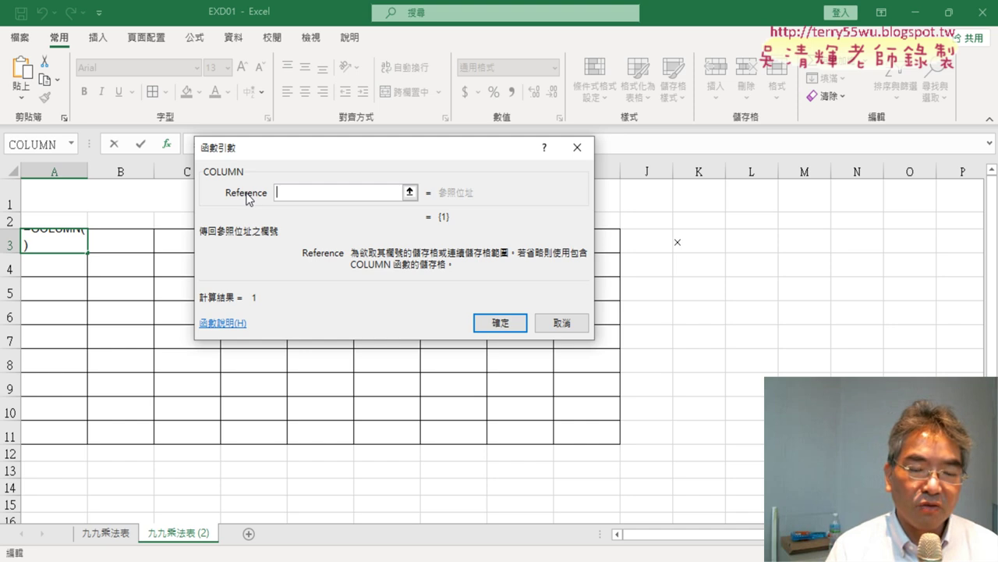
pyautogui.click(495, 320)
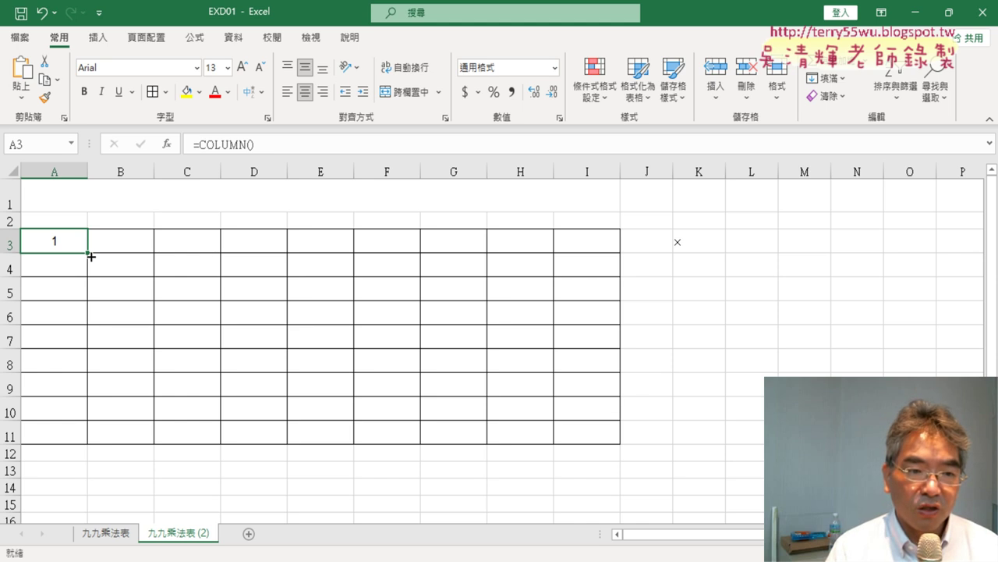
pyautogui.moveTo(88, 252); pyautogui.dragTo(604, 255)
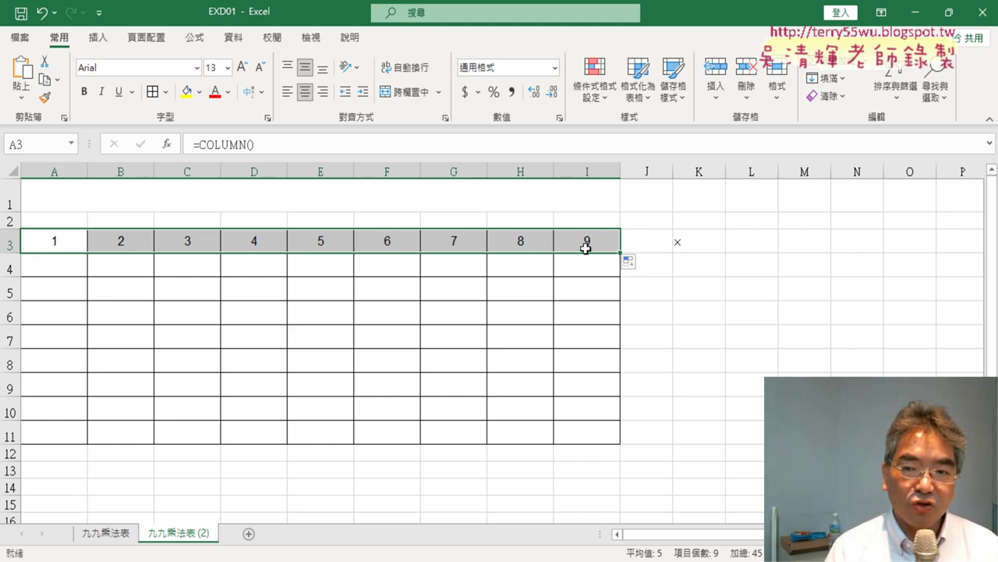
# Fill the COLUMN() row down to row 11, review it, then select A3:I11 for clearing
pyautogui.moveTo(621, 254); pyautogui.dragTo(683, 430)
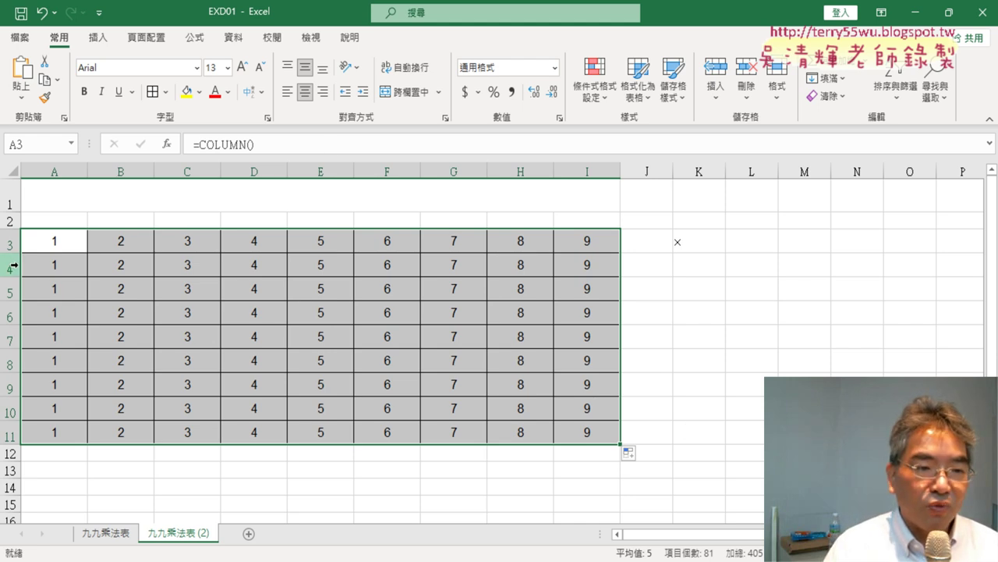
pyautogui.click(49, 243)
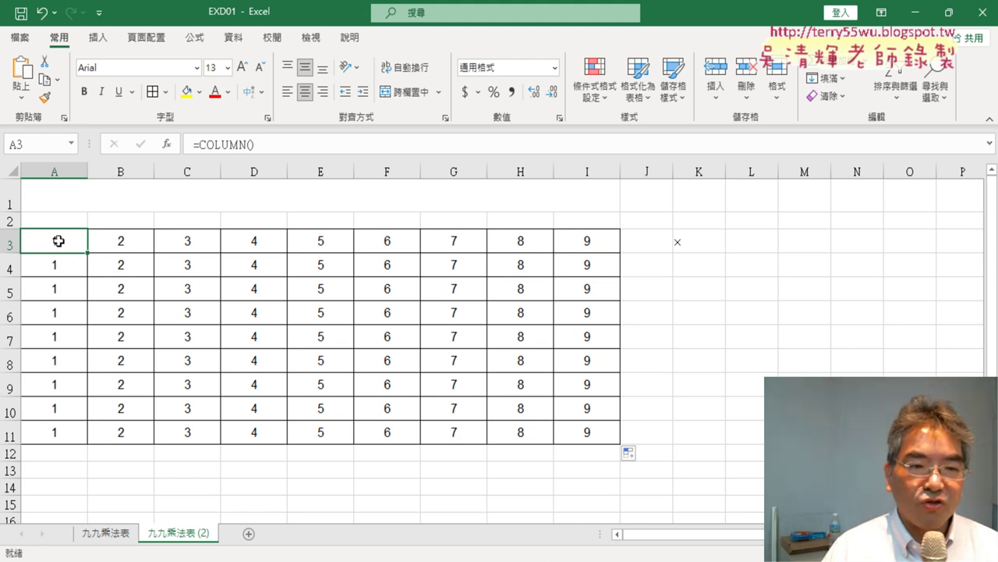
pyautogui.moveTo(54, 240); pyautogui.dragTo(592, 433)
# Clear the grid's numbers, insert =ROW() in A3 with no reference, and drag it across the grid
pyautogui.press('Delete')
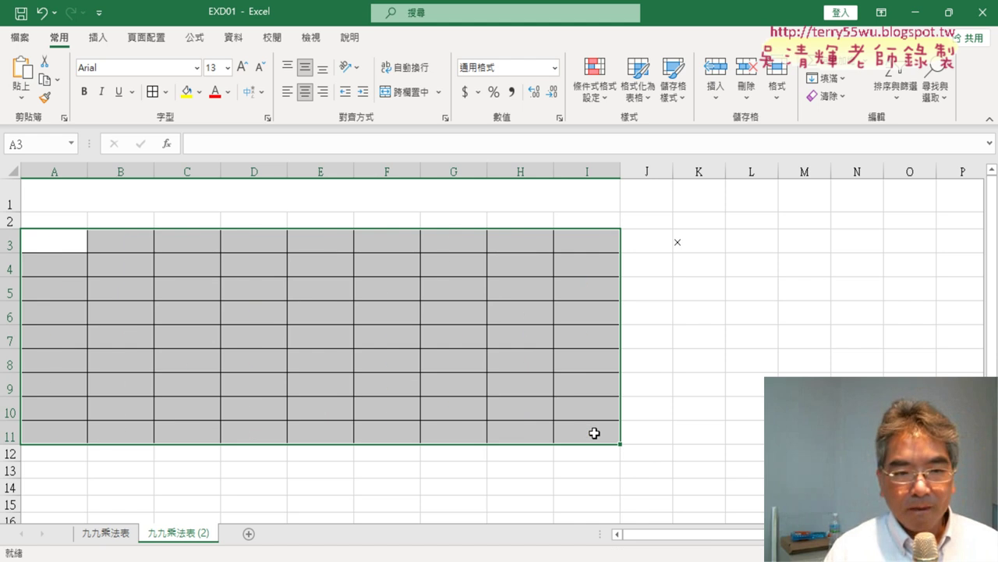
pyautogui.click(73, 247)
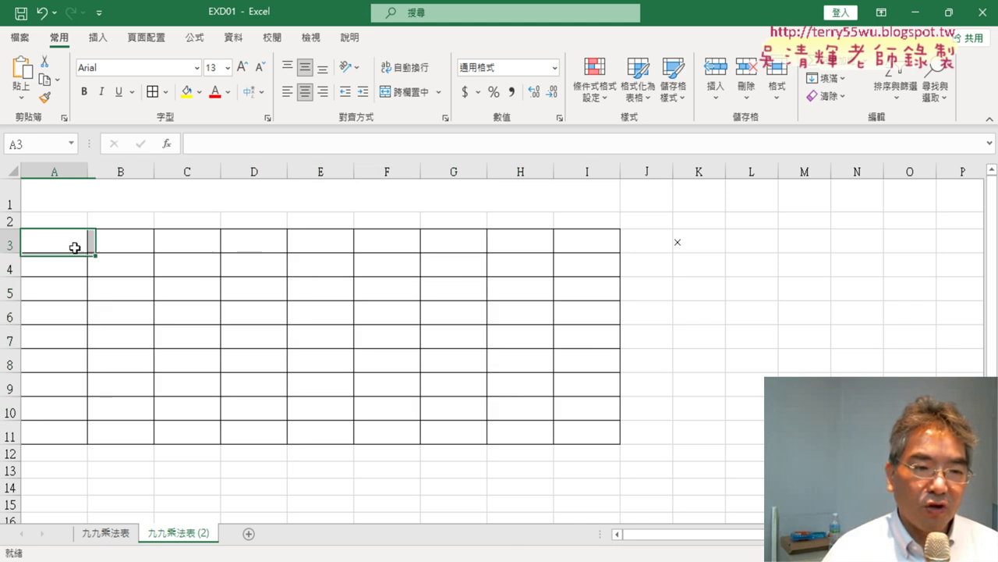
pyautogui.click(167, 143)
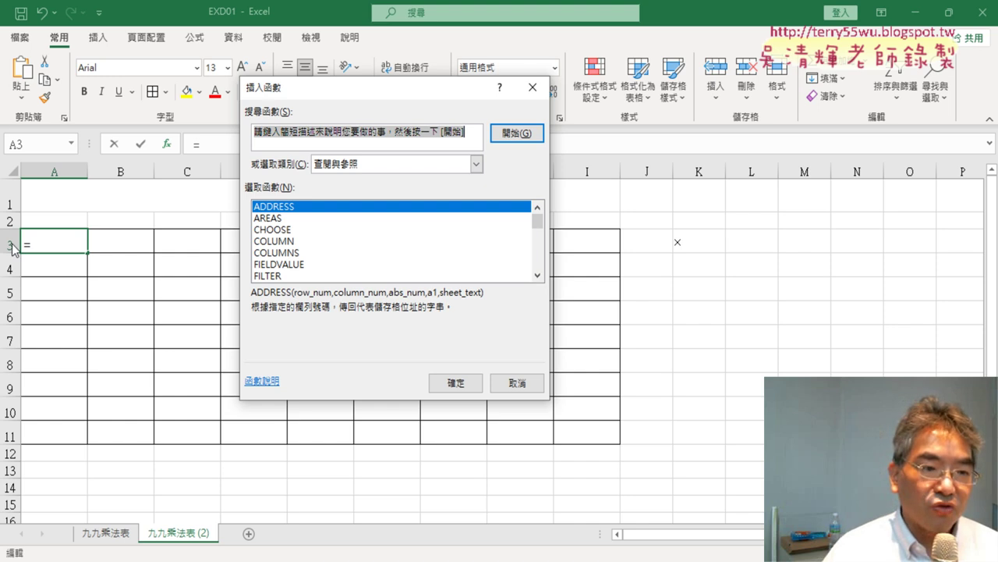
pyautogui.doubleClick(538, 275)
pyautogui.tripleClick(537, 275)
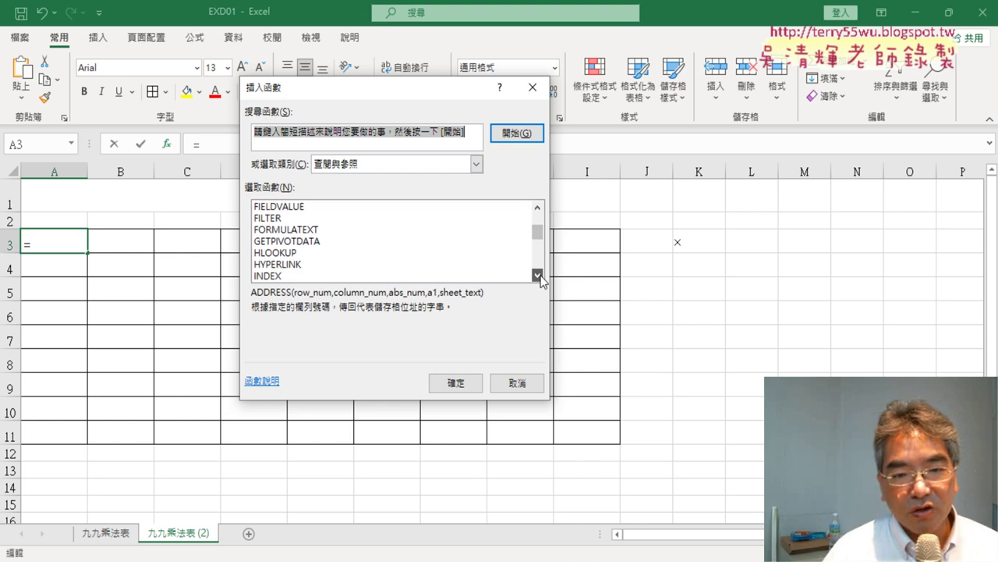
pyautogui.tripleClick(537, 274)
pyautogui.doubleClick(538, 274)
pyautogui.doubleClick(537, 274)
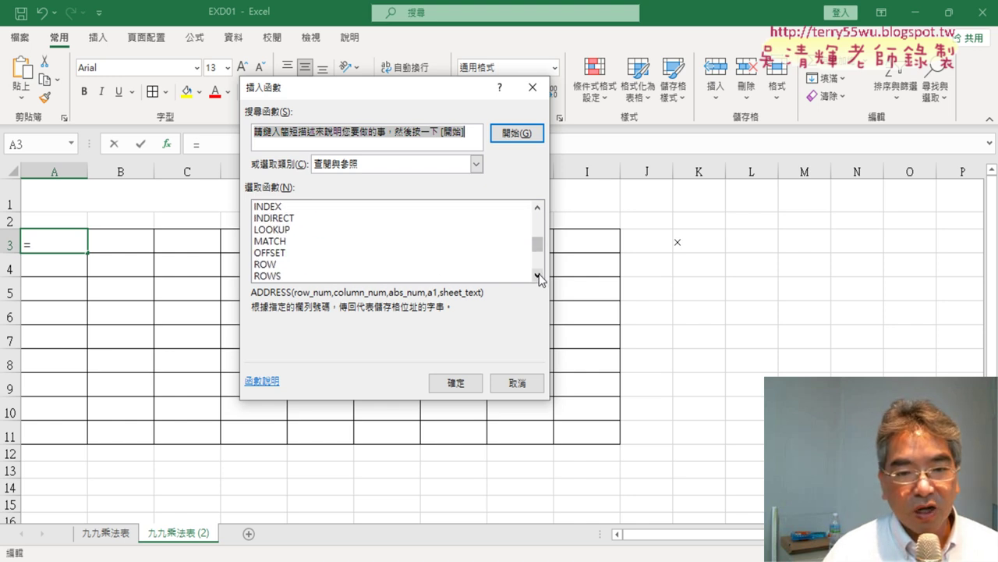
pyautogui.click(280, 268)
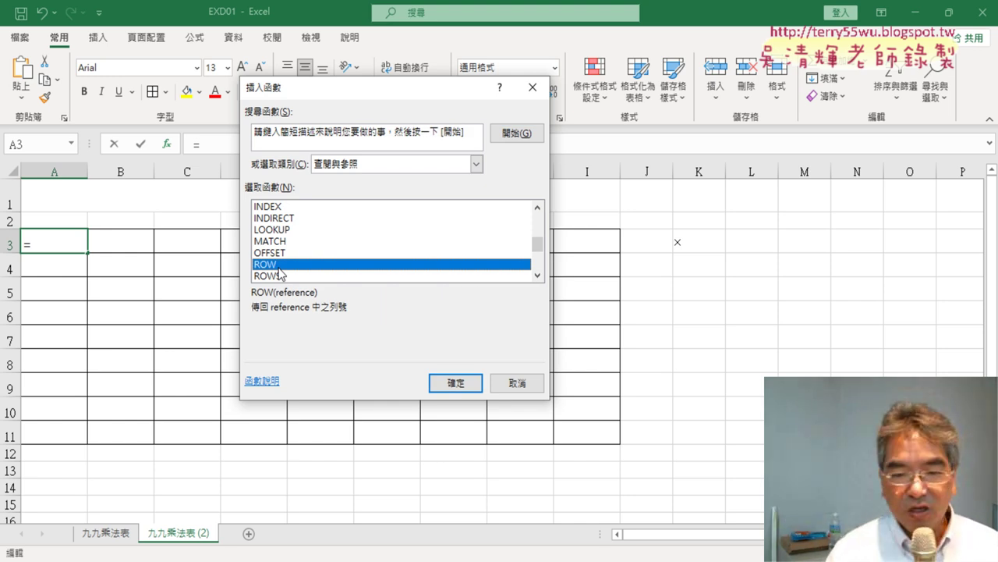
pyautogui.click(444, 386)
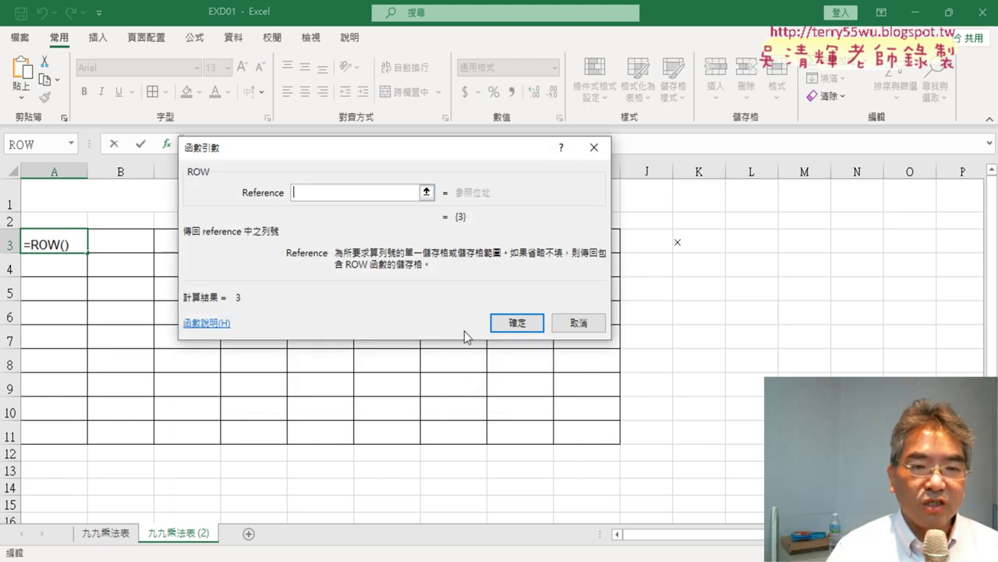
pyautogui.click(513, 326)
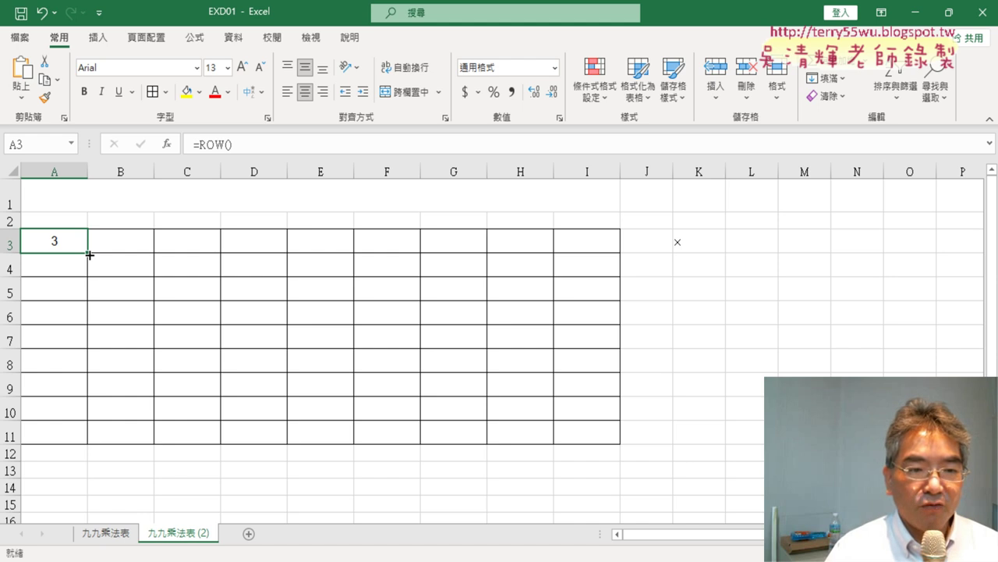
pyautogui.moveTo(88, 252)
pyautogui.mouseDown()
pyautogui.moveTo(607, 253)
pyautogui.moveTo(606, 446)
pyautogui.mouseUp()
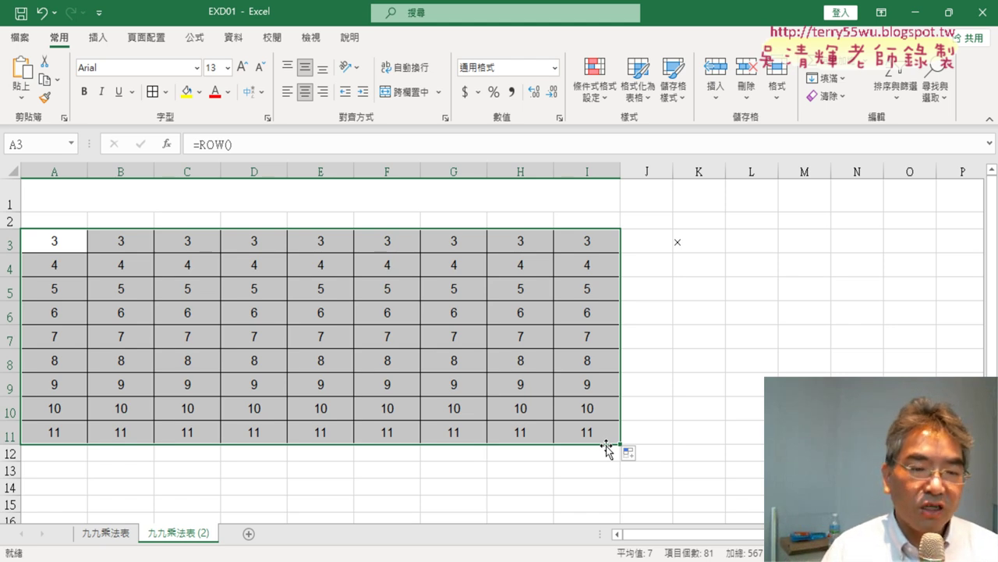
# Deselect the grid to check row numbers 3 through 11, then edit A3's formula in the formula bar
pyautogui.click(60, 244)
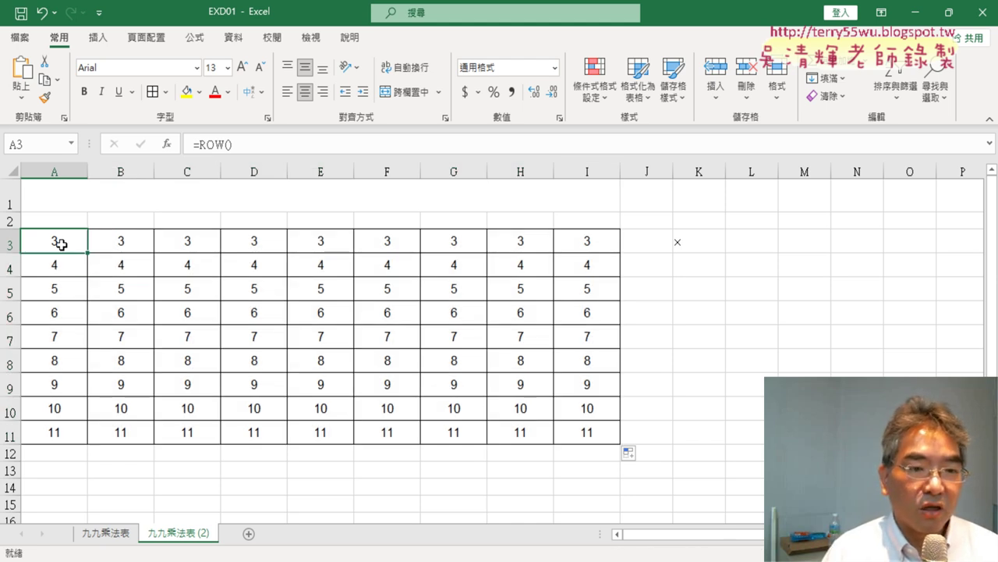
pyautogui.click(270, 140)
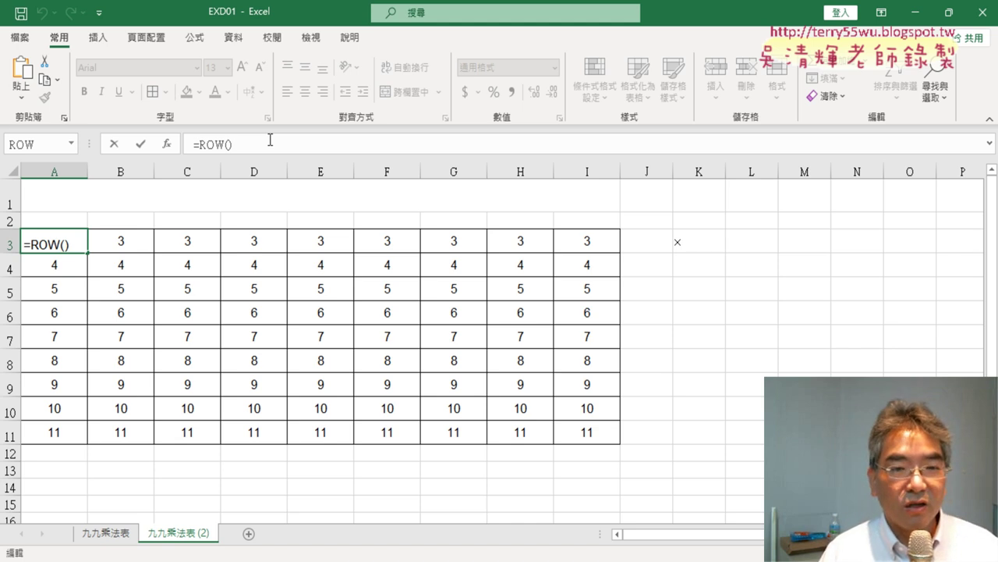
# Change A3 to =ROW()-2 and fill it through A3:I11 so the rows read 1 through 9
pyautogui.write('-2')
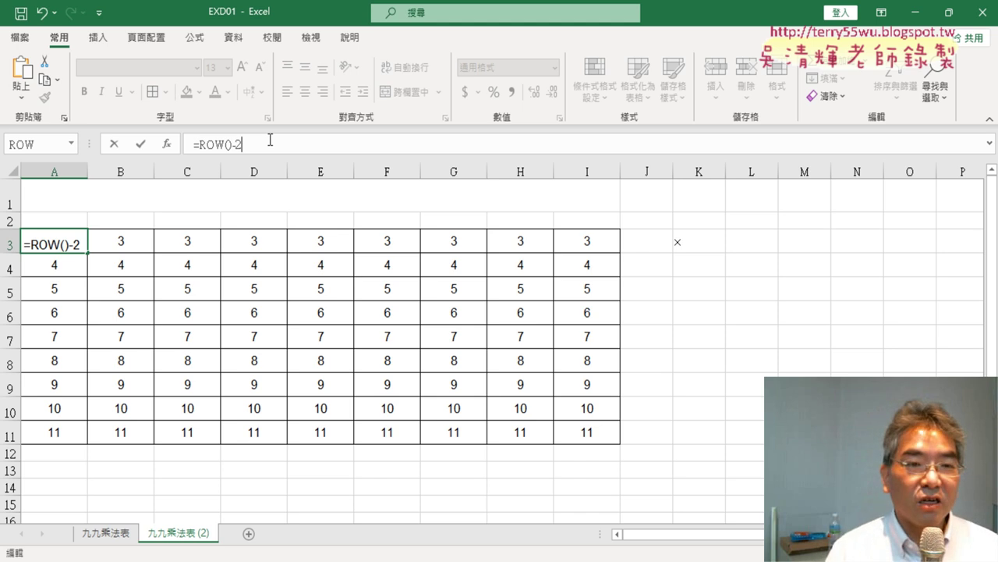
pyautogui.click(142, 146)
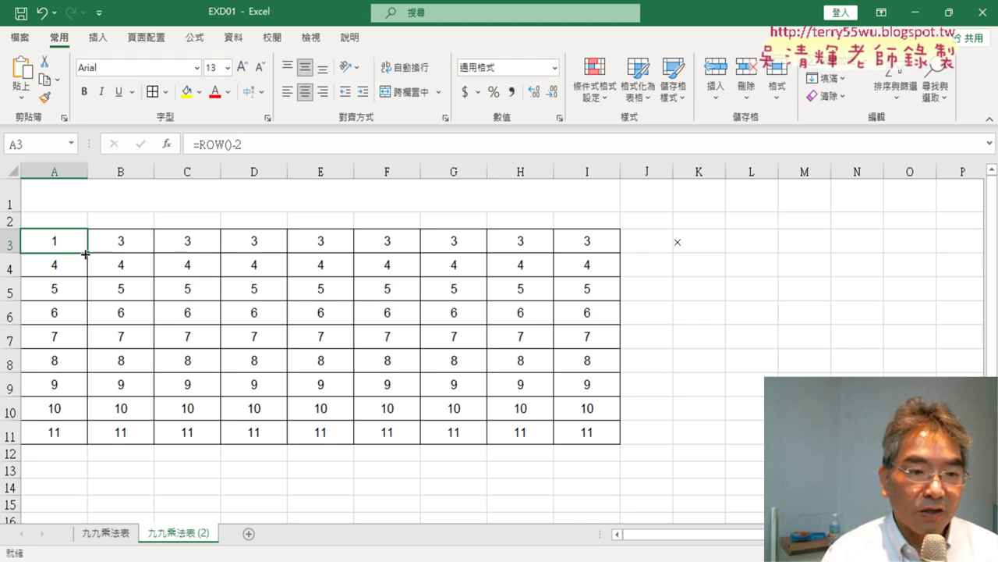
pyautogui.moveTo(90, 255); pyautogui.dragTo(608, 247)
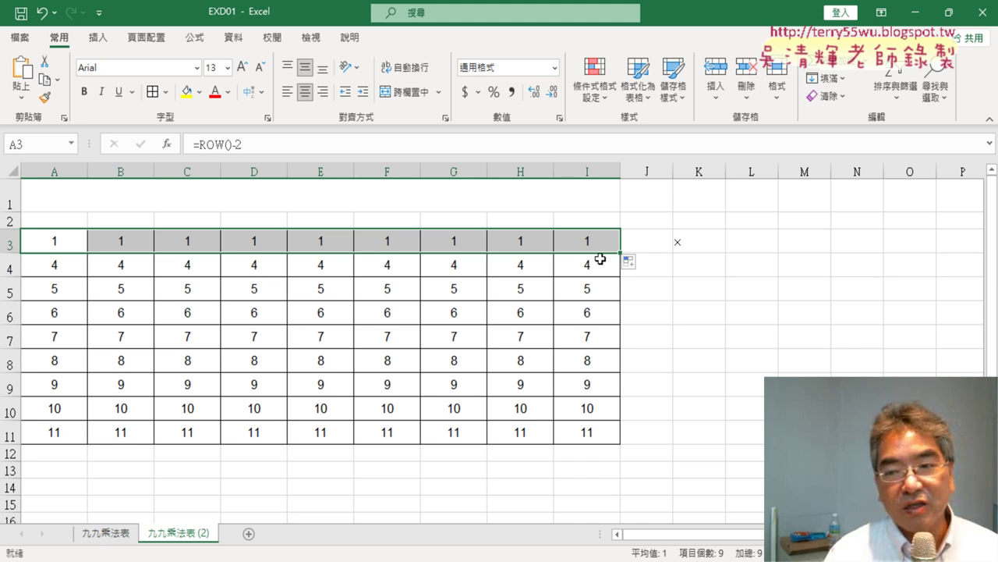
pyautogui.moveTo(620, 252); pyautogui.dragTo(620, 447)
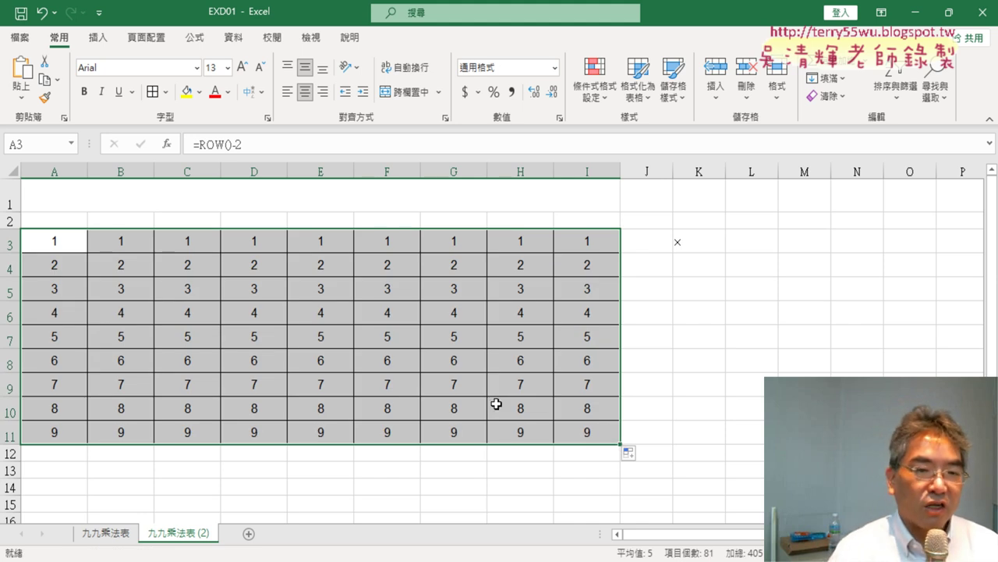
pyautogui.click(59, 241)
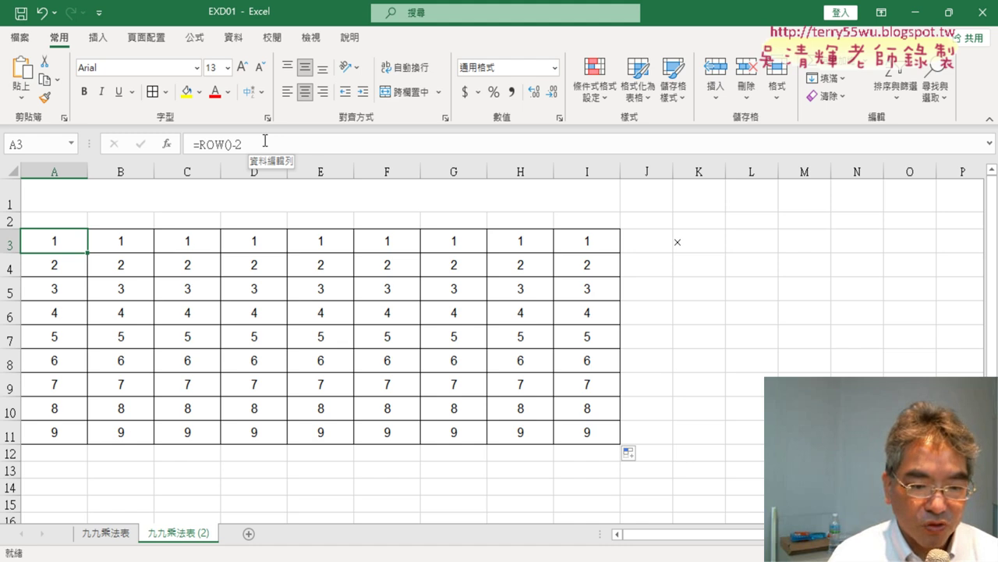
pyautogui.click(117, 534)
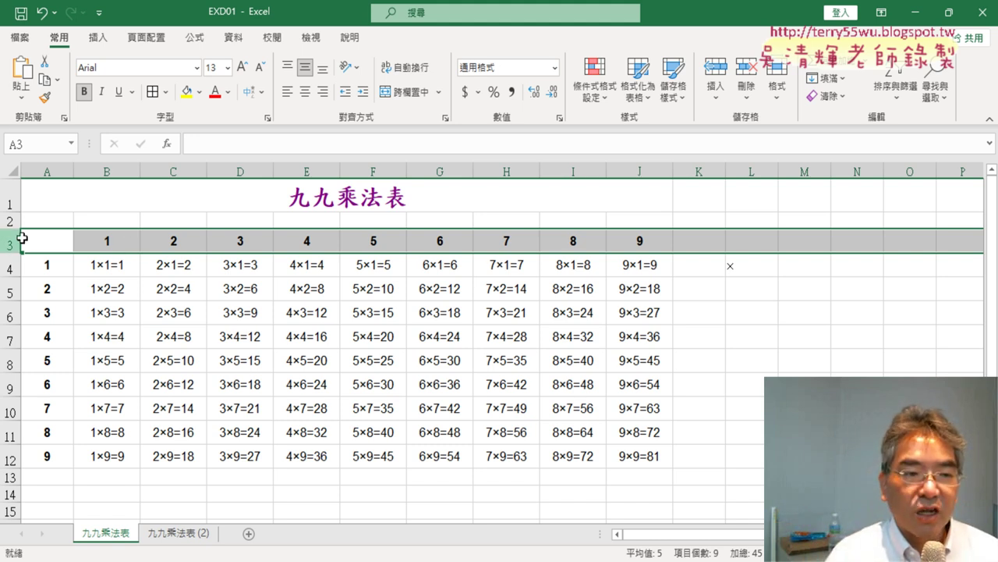
pyautogui.click(59, 169)
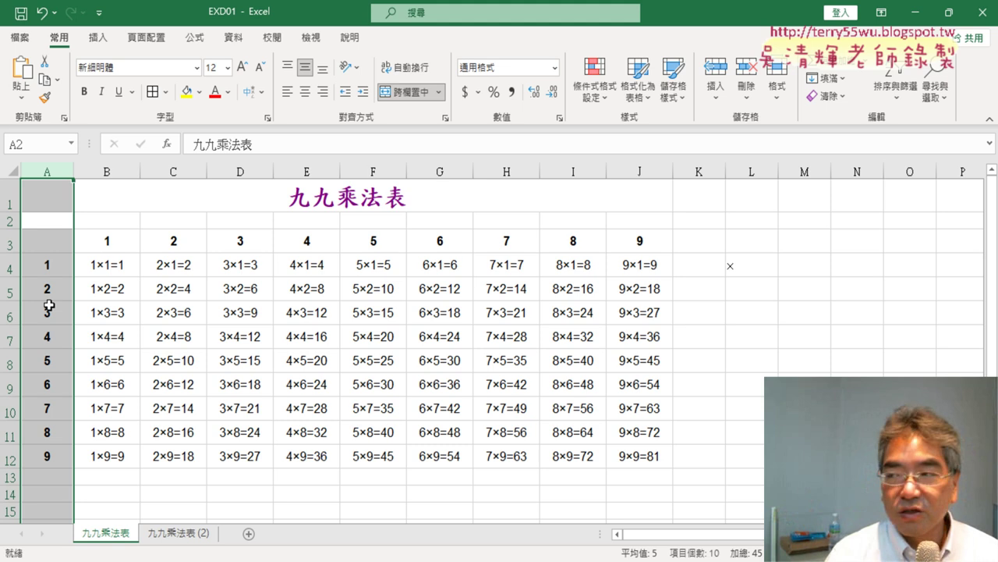
pyautogui.click(179, 535)
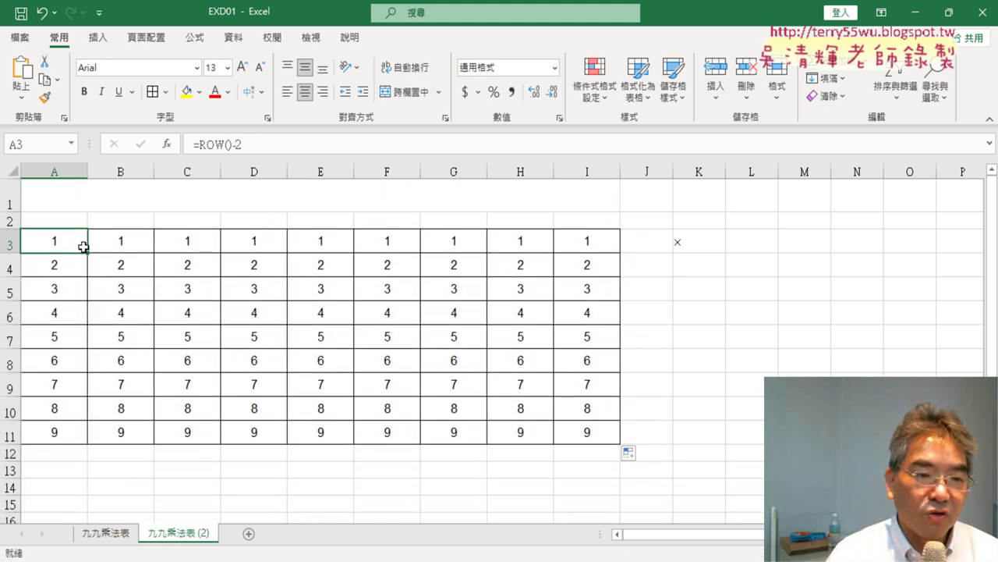
pyautogui.click(105, 533)
pyautogui.click(107, 264)
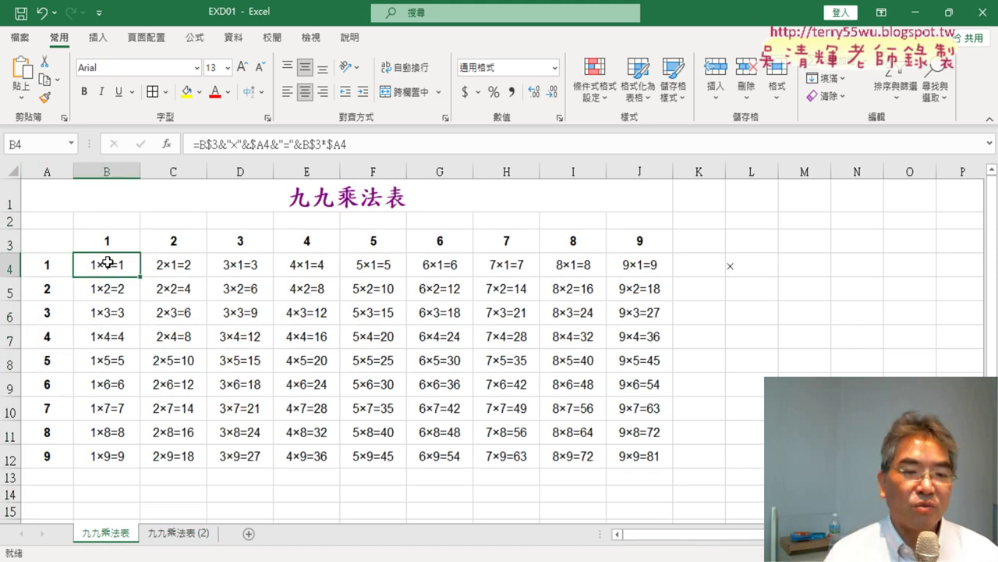
pyautogui.click(187, 533)
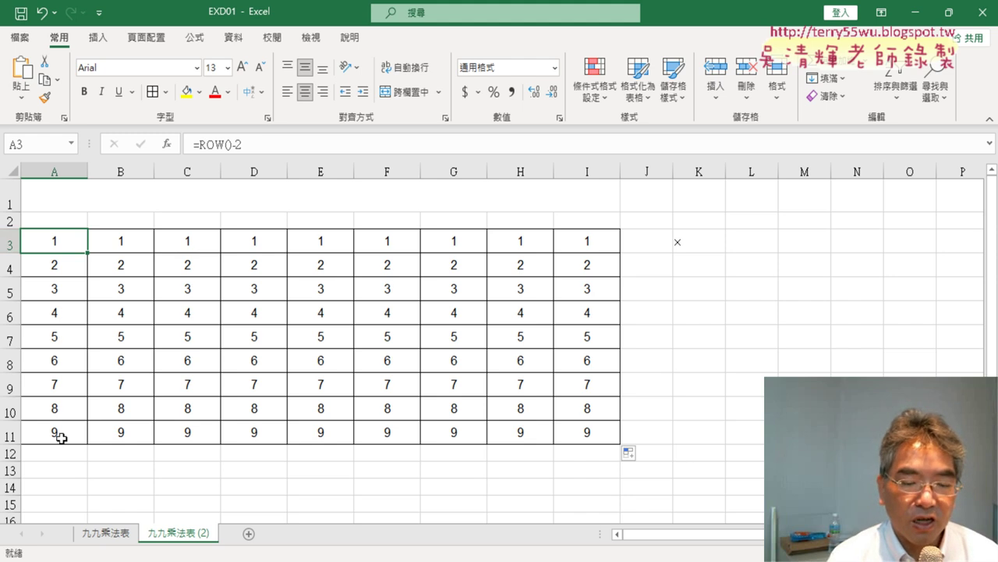
pyautogui.click(106, 533)
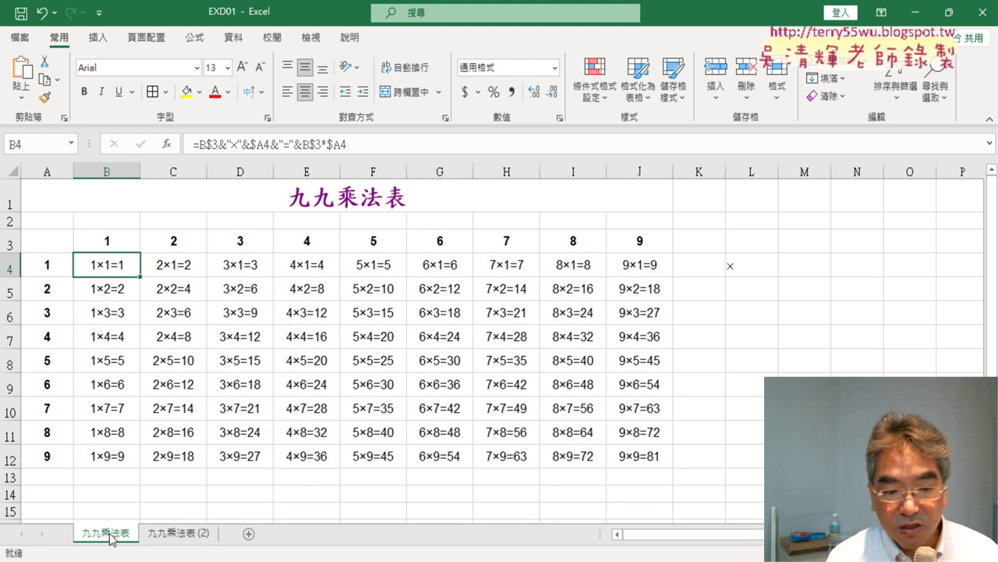
pyautogui.click(196, 539)
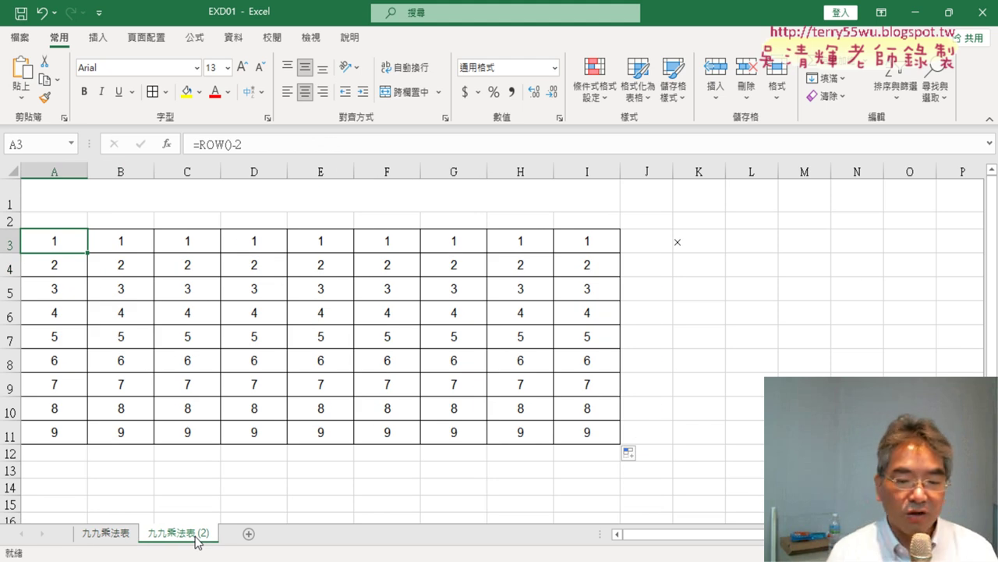